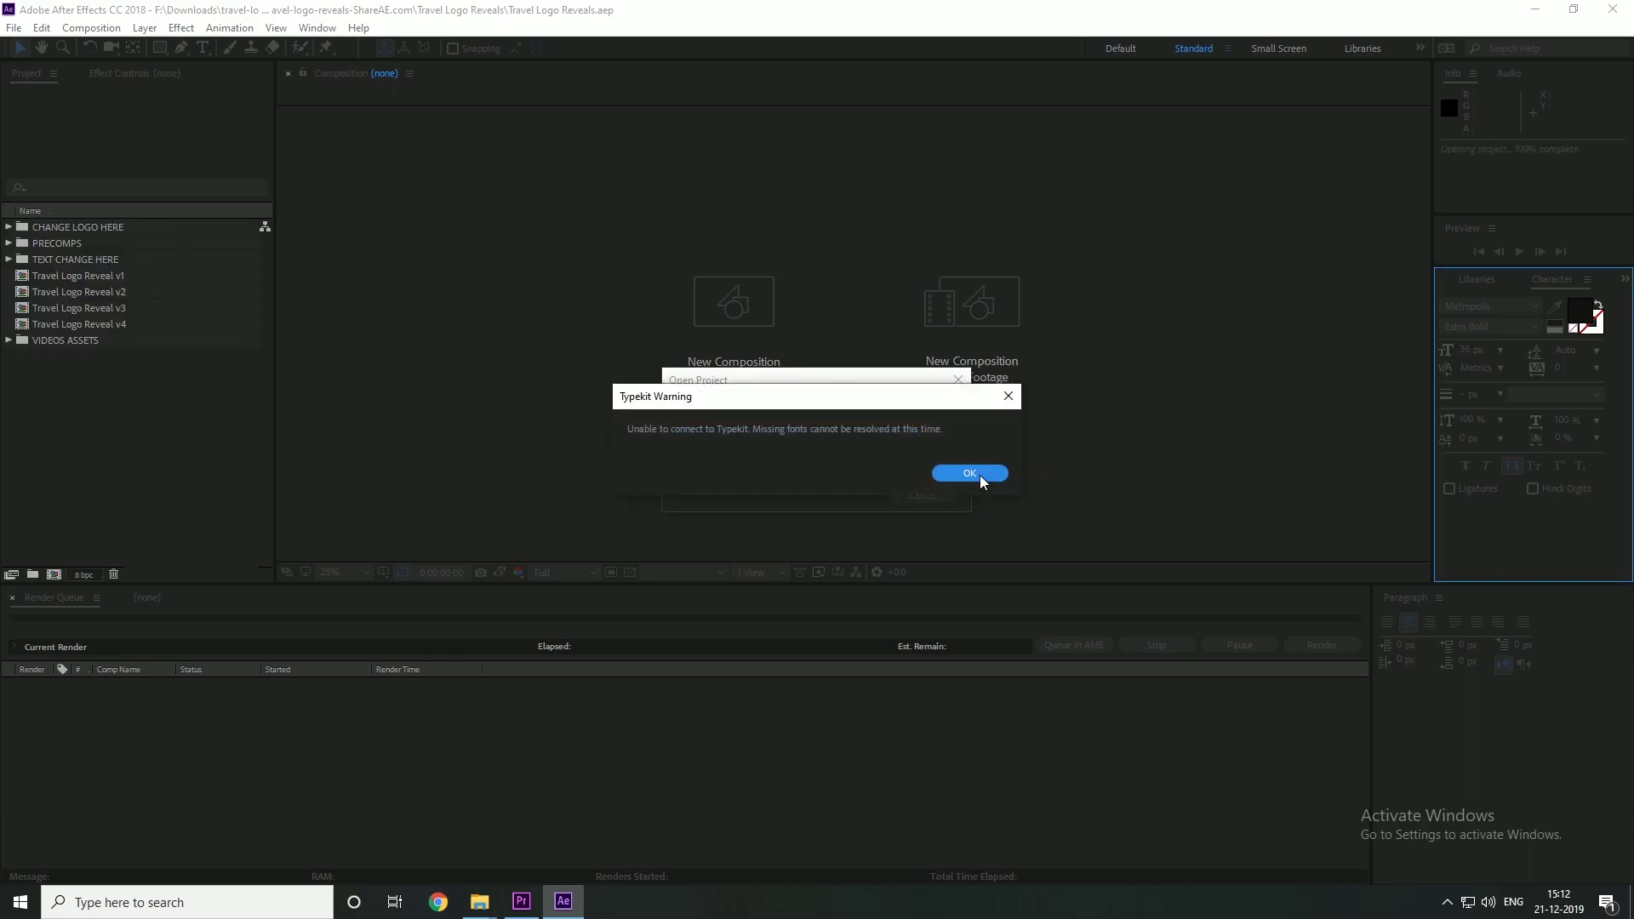
Dismiss the Typekit and missing-font warnings, then select the CHANGE LOGO HERE layer in the timeline
click(979, 475)
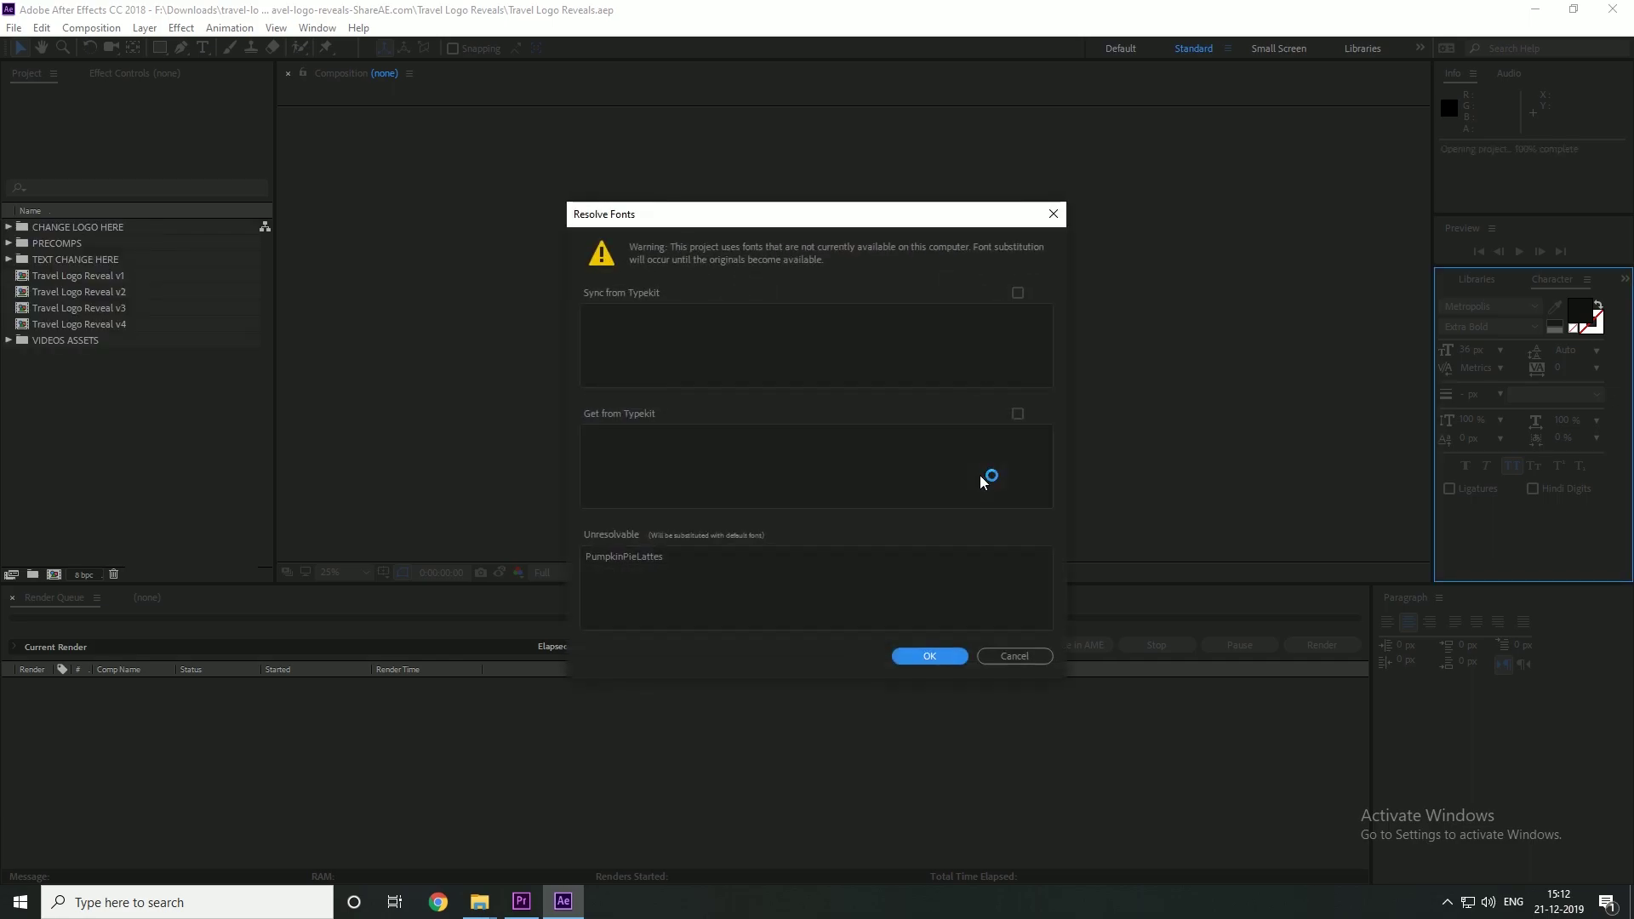
click(942, 656)
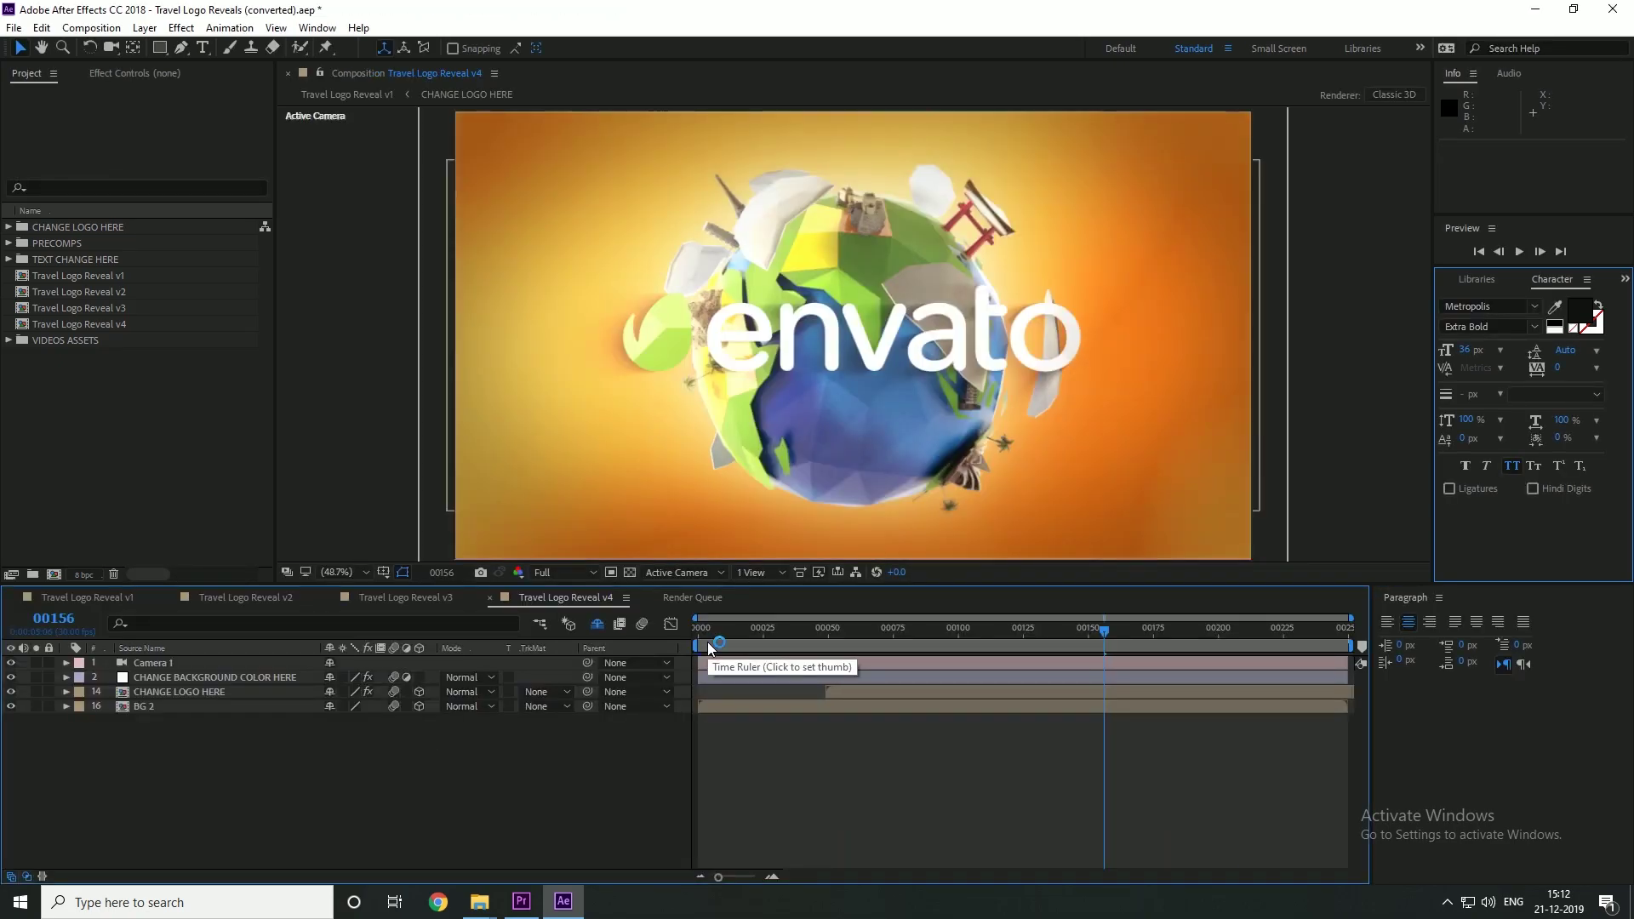
click(232, 676)
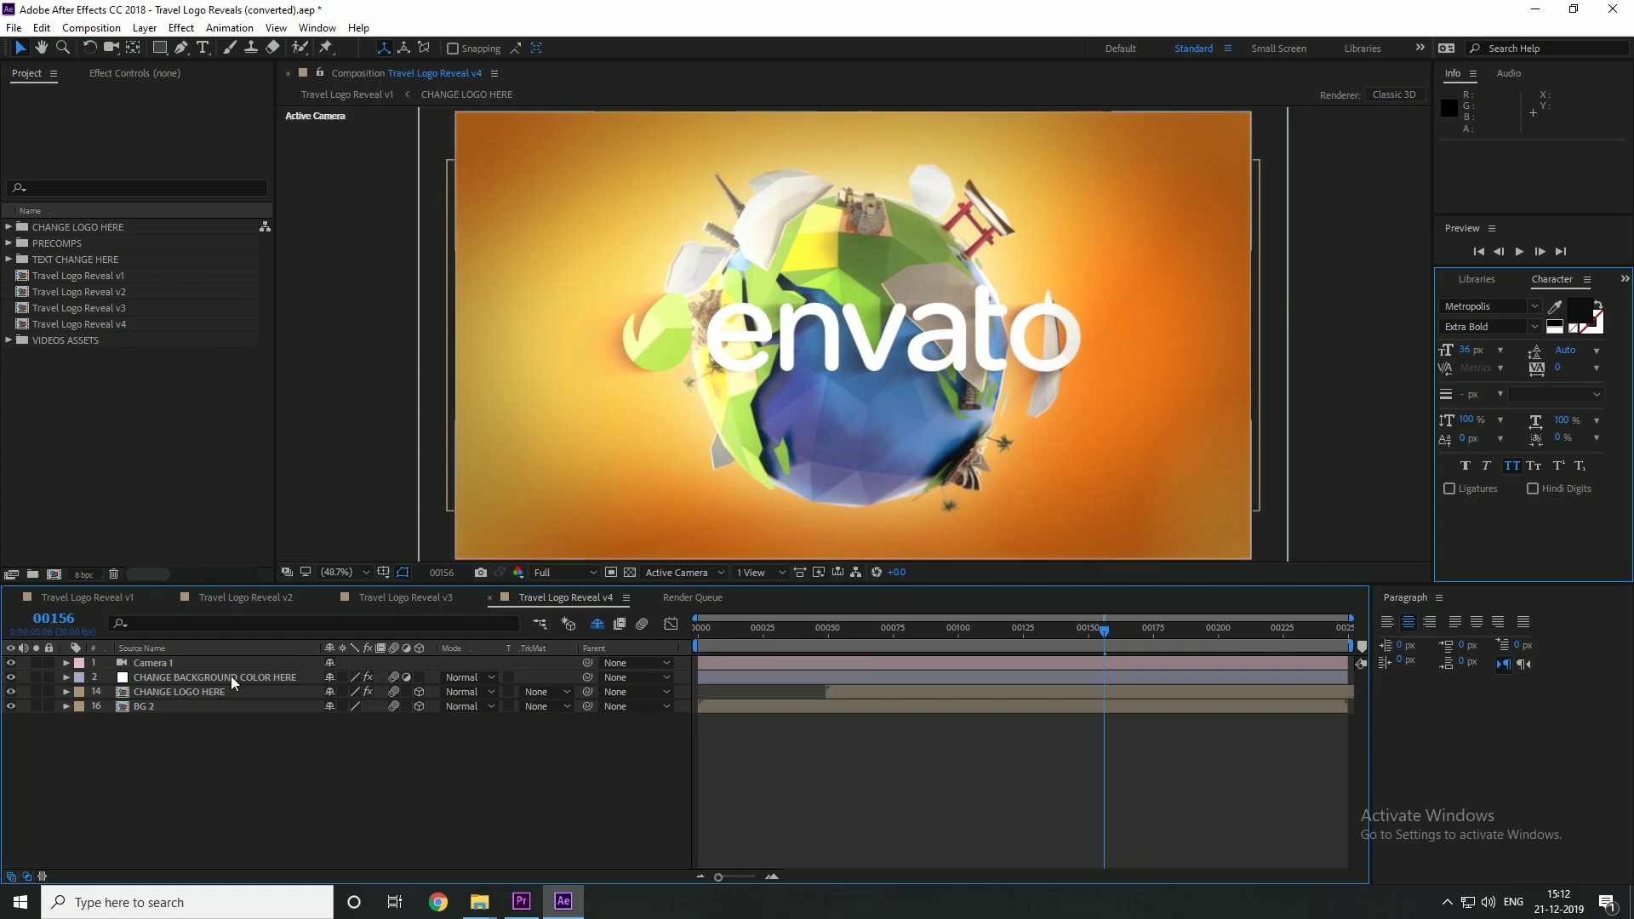
click(198, 694)
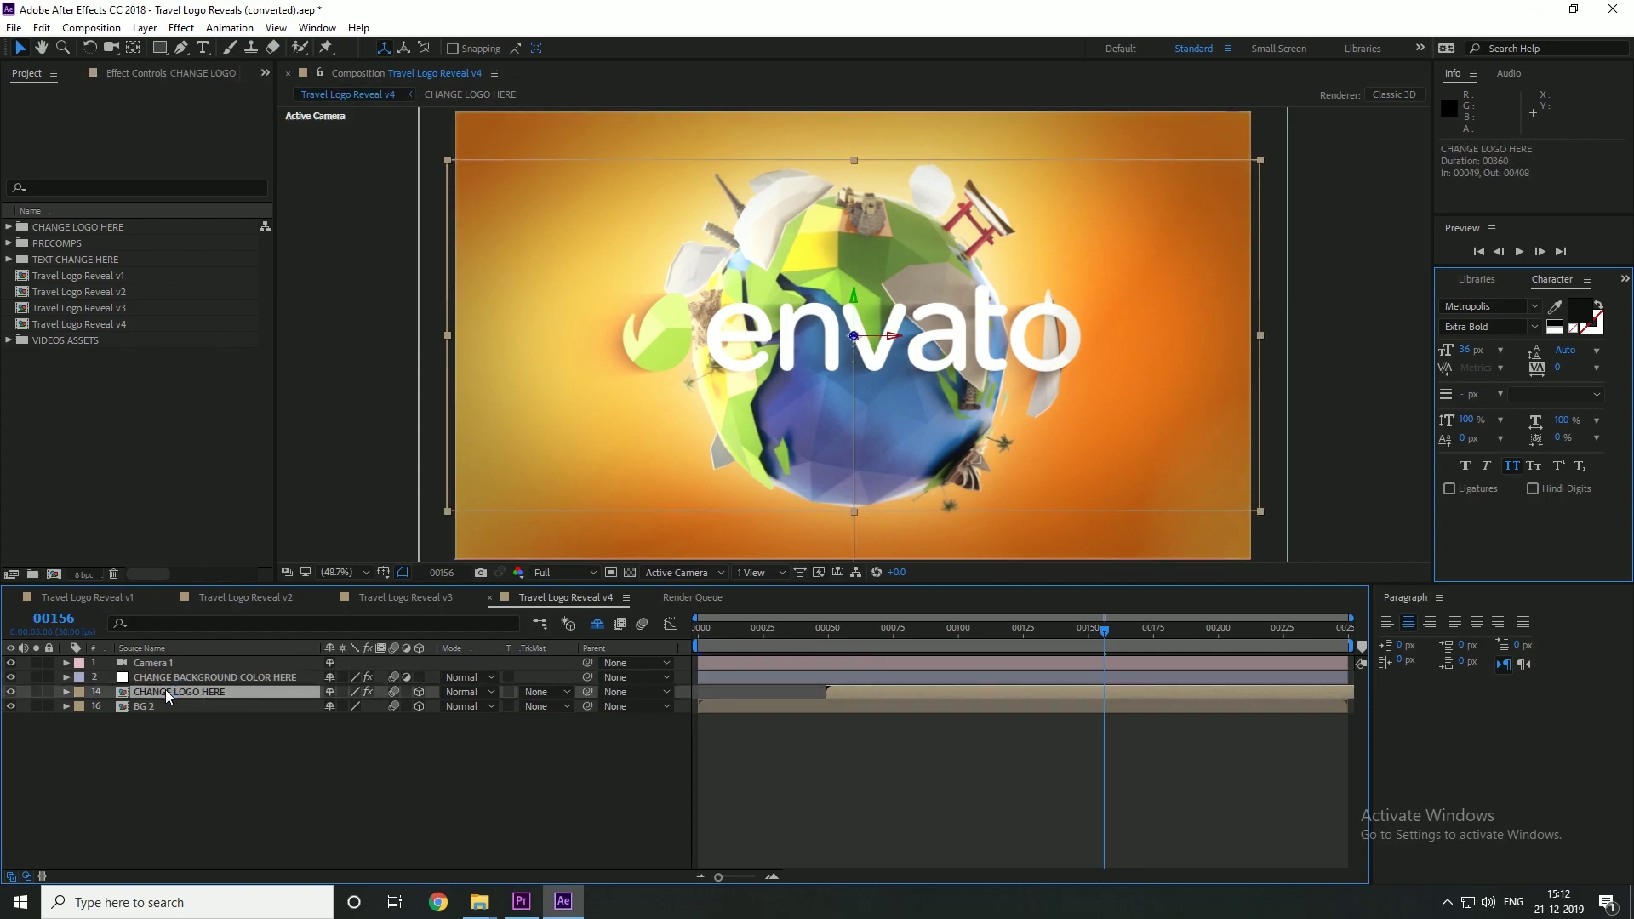
Open the CHANGE LOGO HERE precomp and import logo2.png into the project
double_click(165, 692)
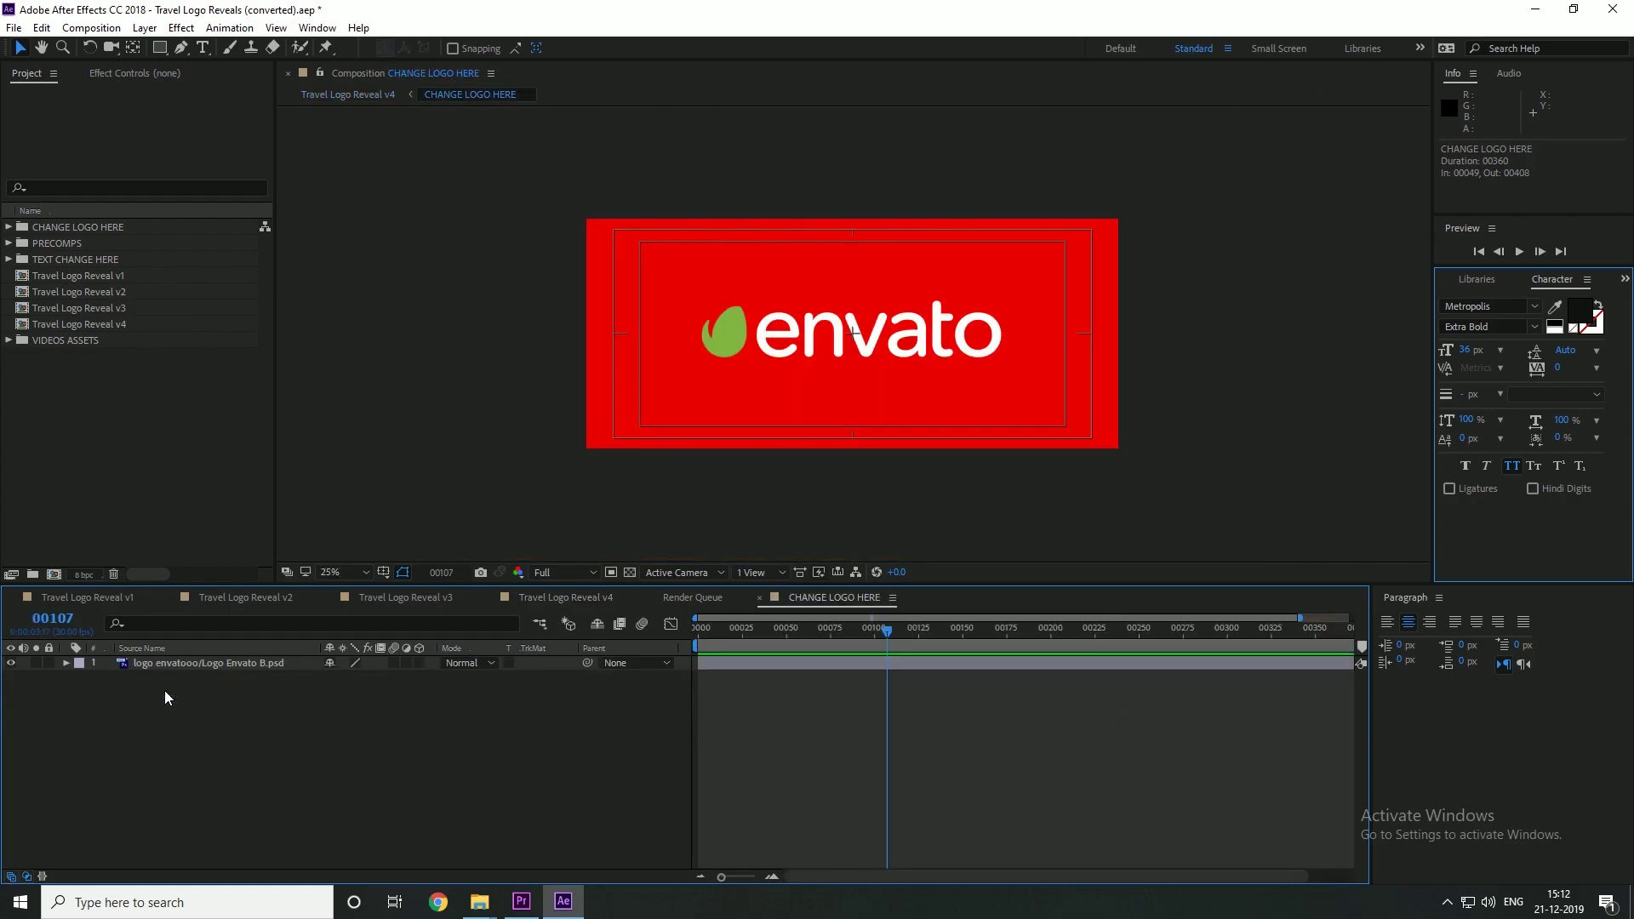
right_click(204, 527)
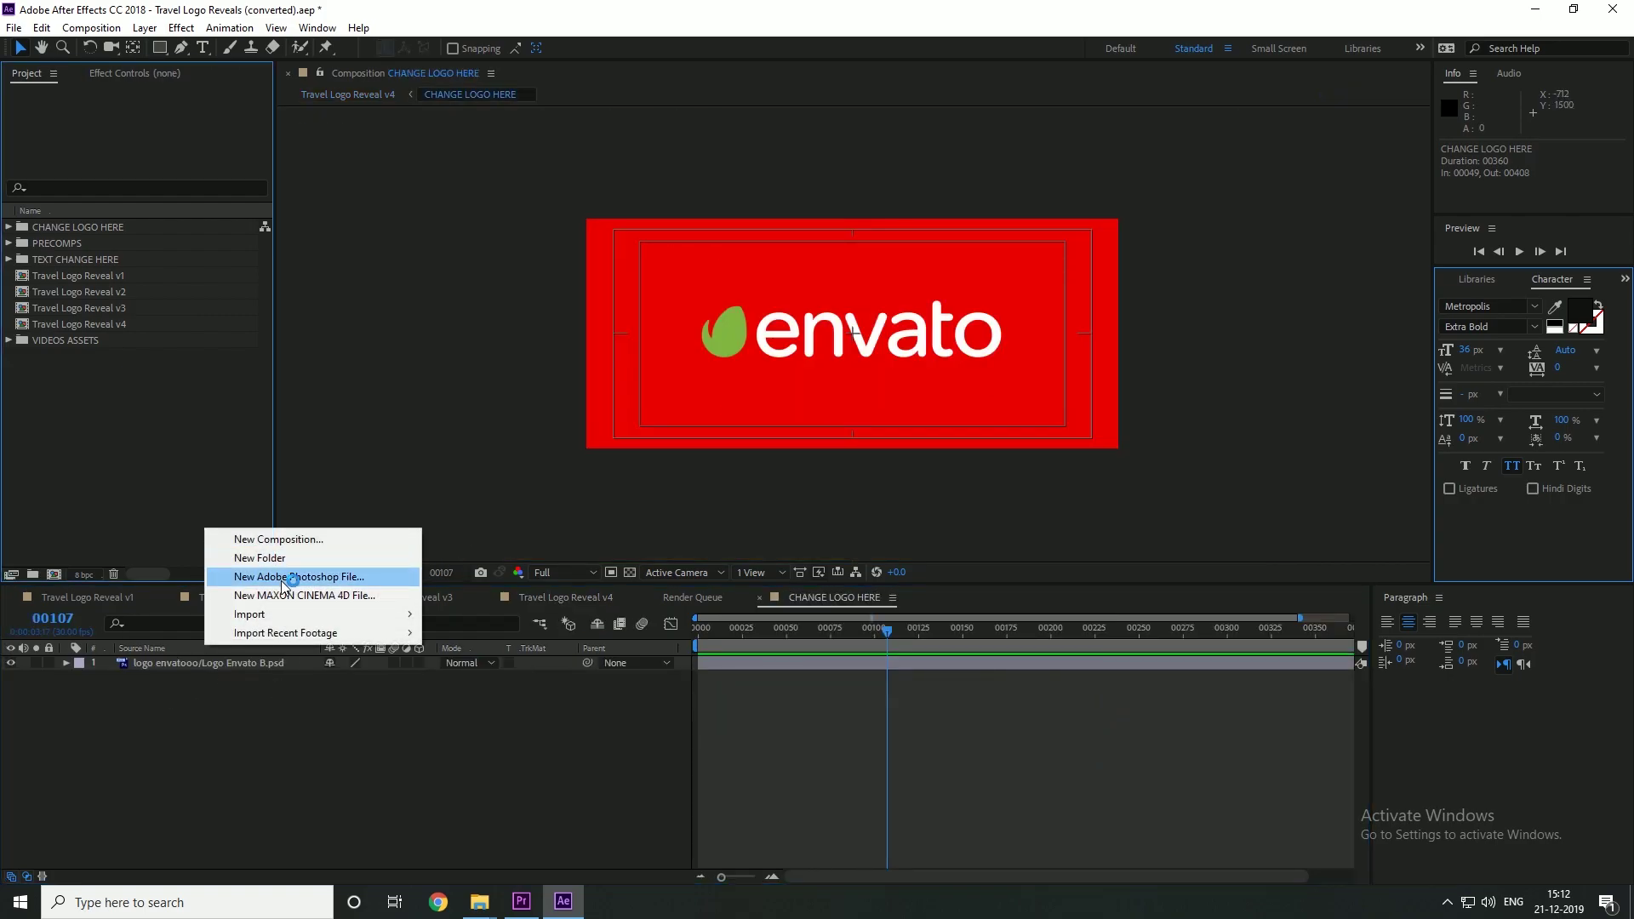
mouse_move(289, 614)
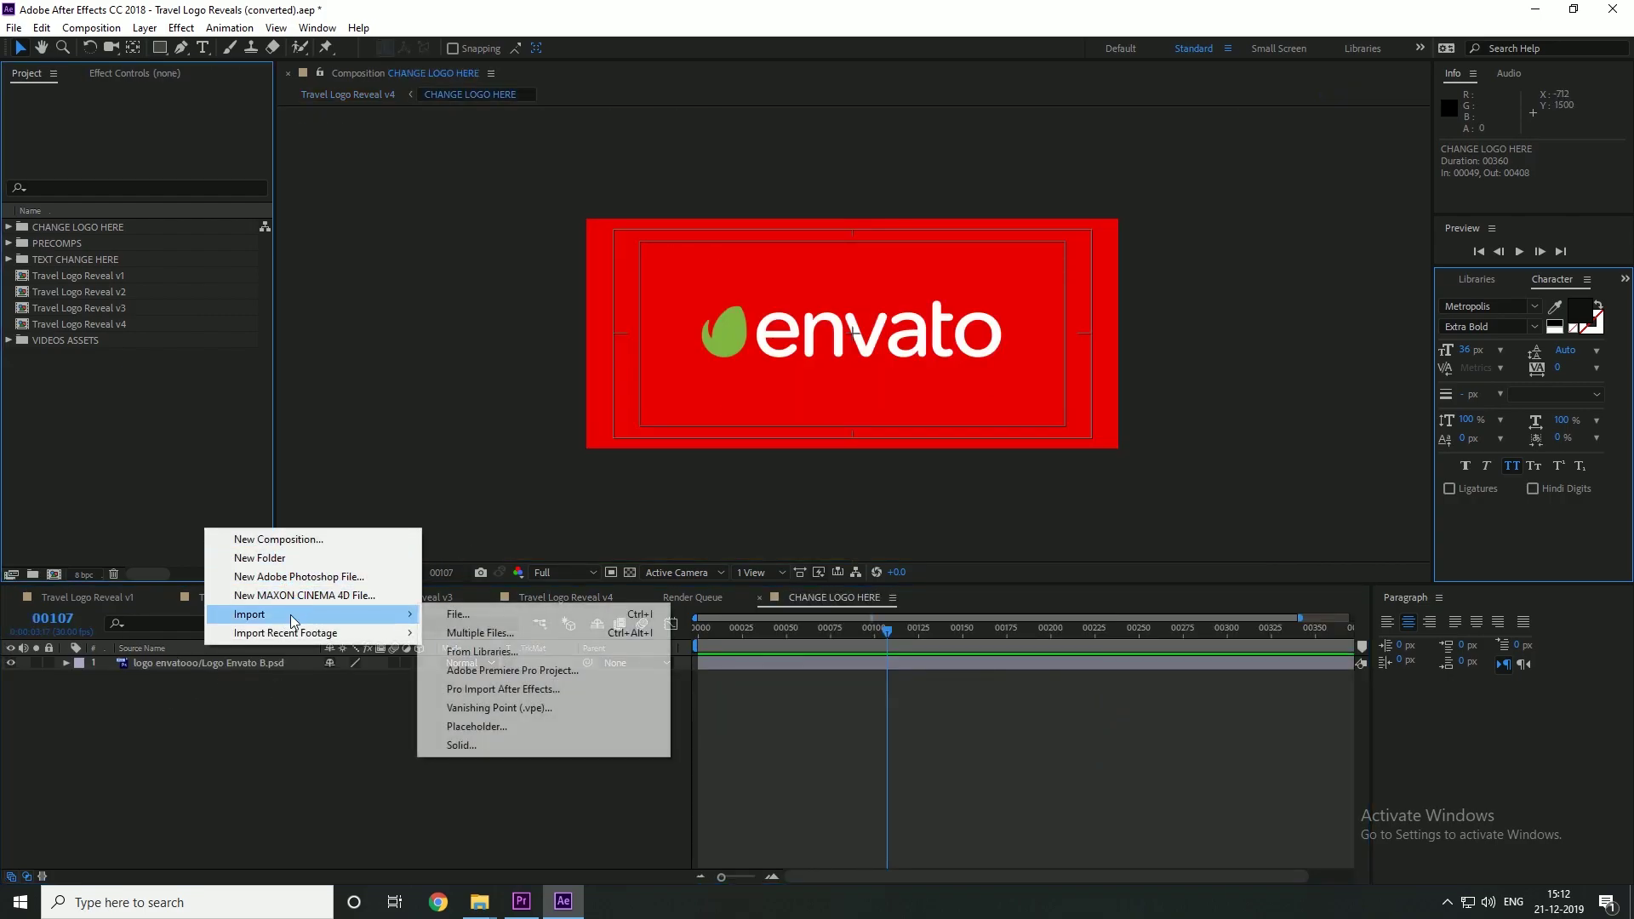
click(451, 615)
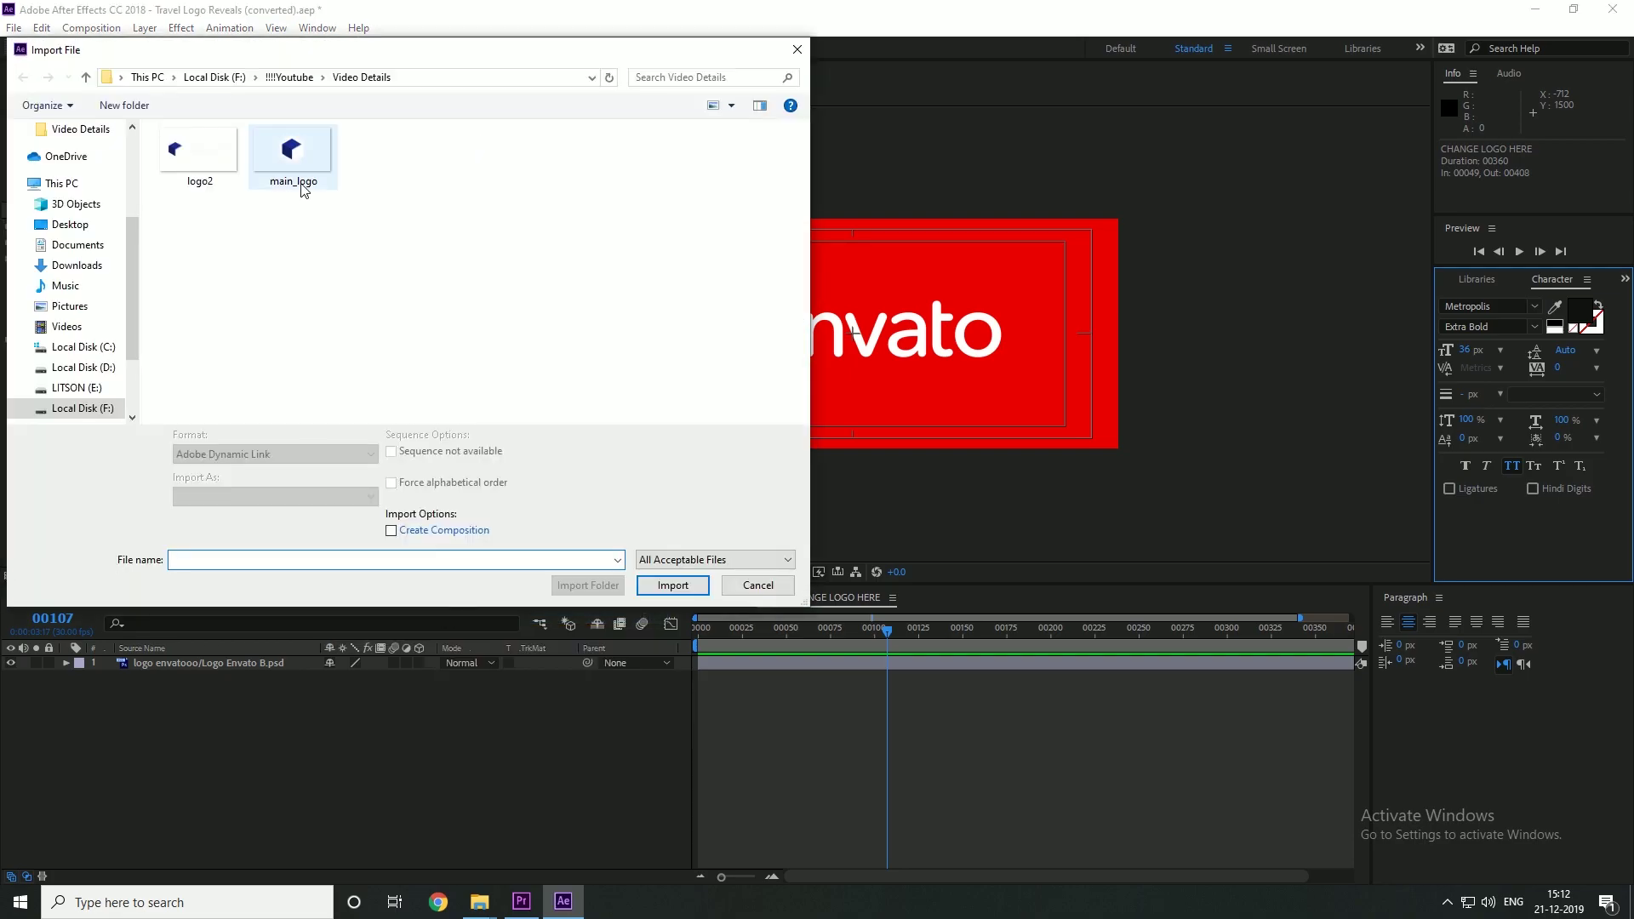
click(302, 183)
double_click(209, 161)
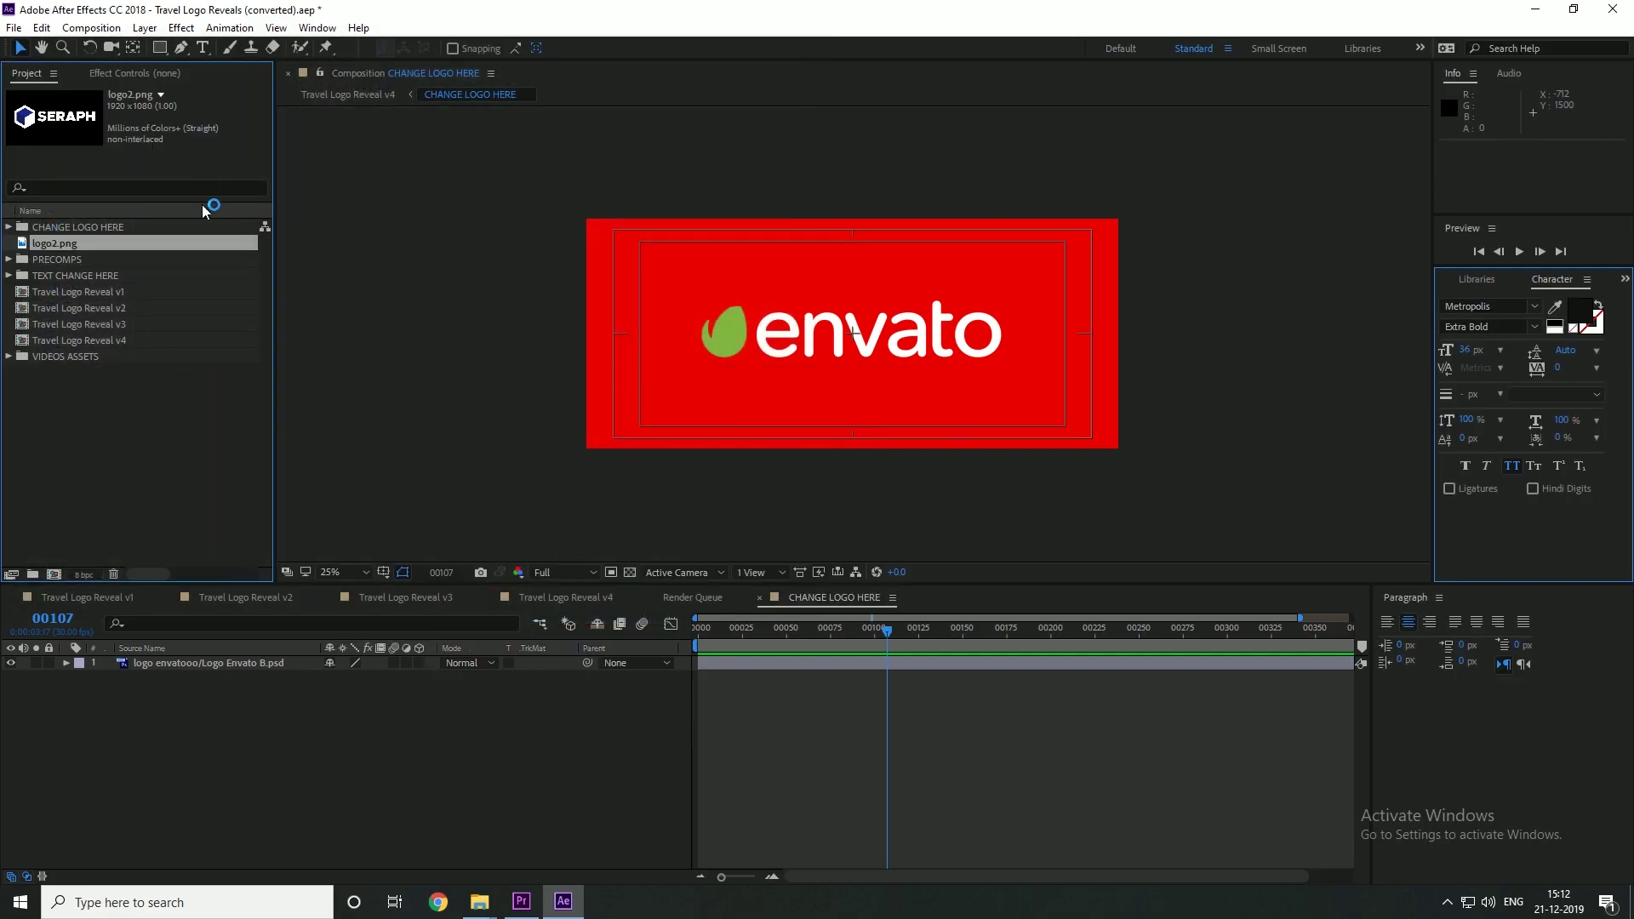
Place logo2.png above the hidden envato logo, scale it up to 118%, and return to Travel Logo Reveal v1
drag(142, 487, 170, 659)
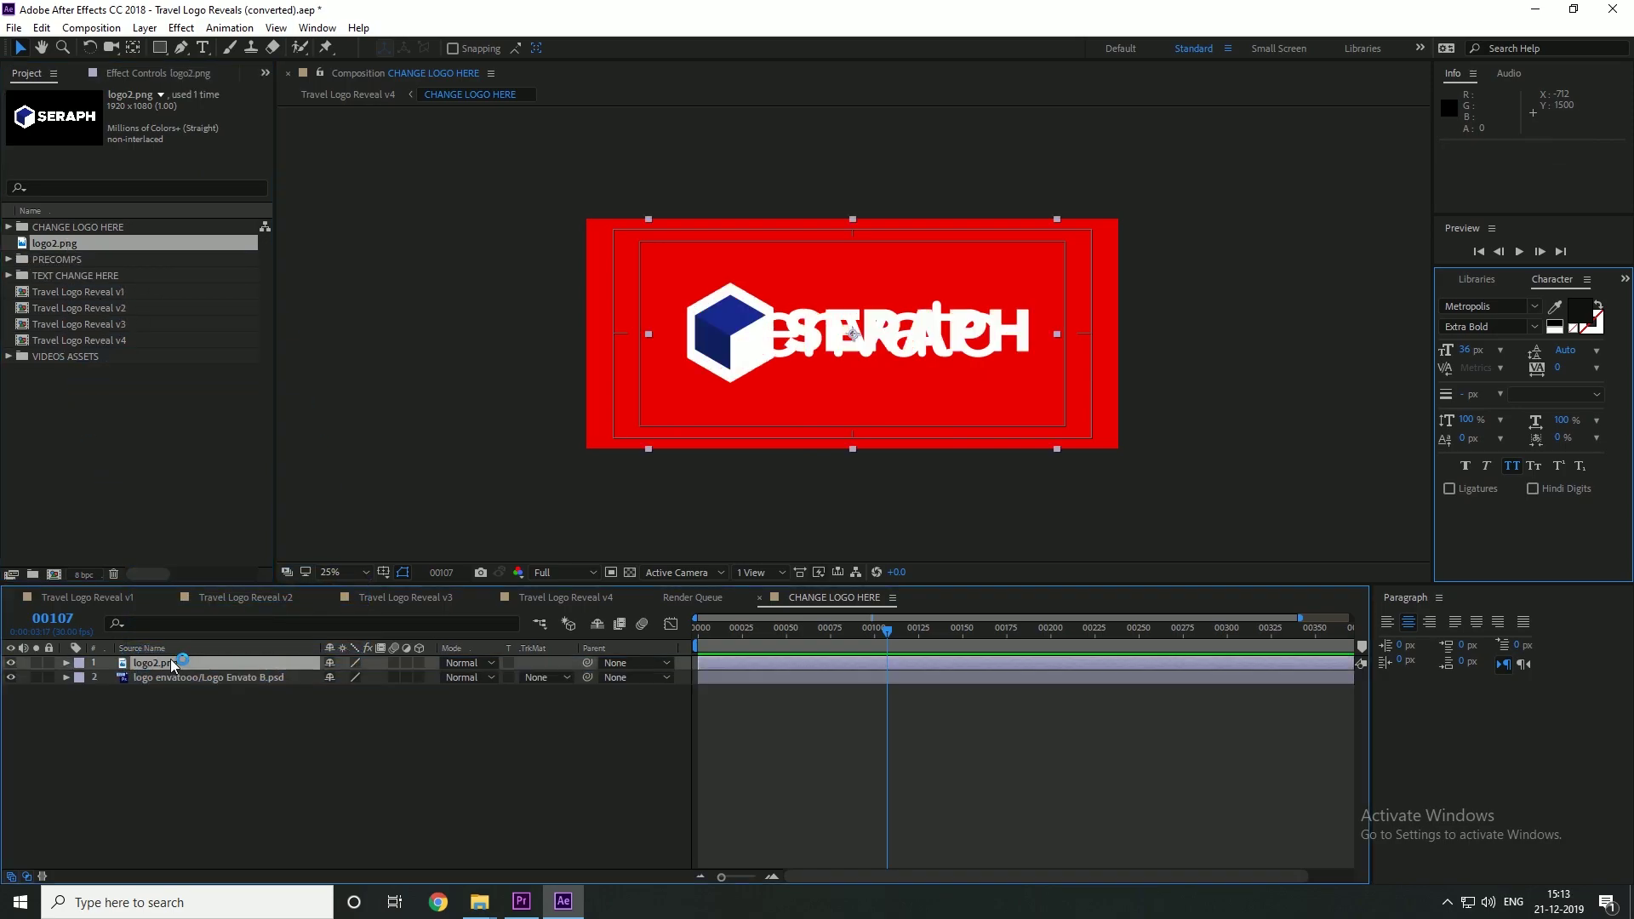
click(12, 680)
drag(1058, 450, 1093, 469)
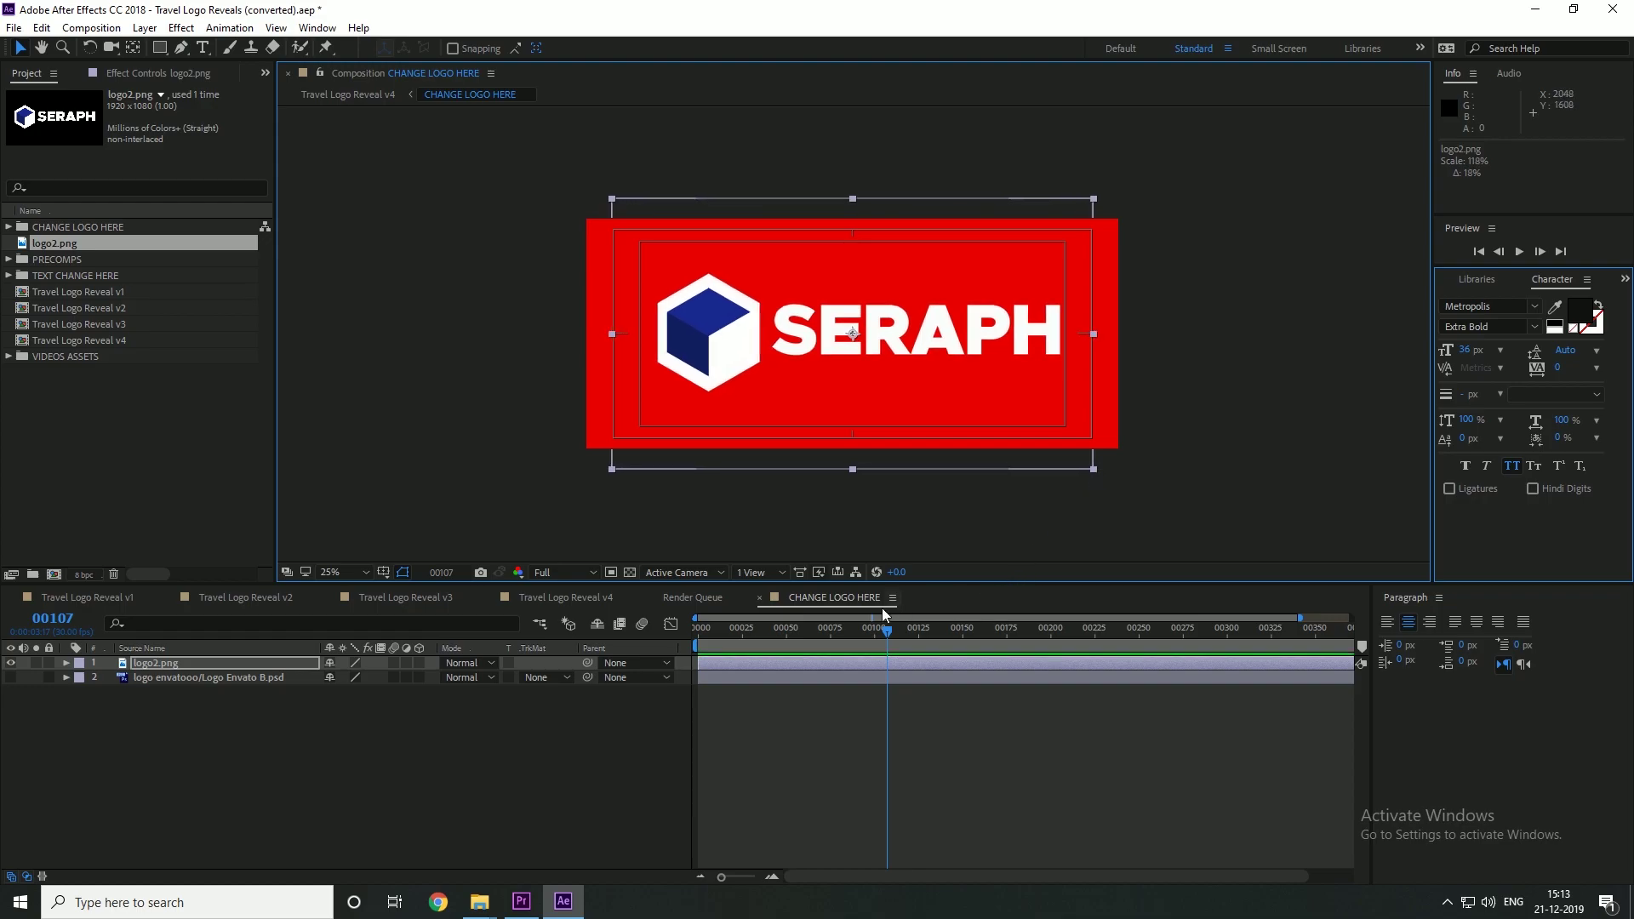
click(82, 598)
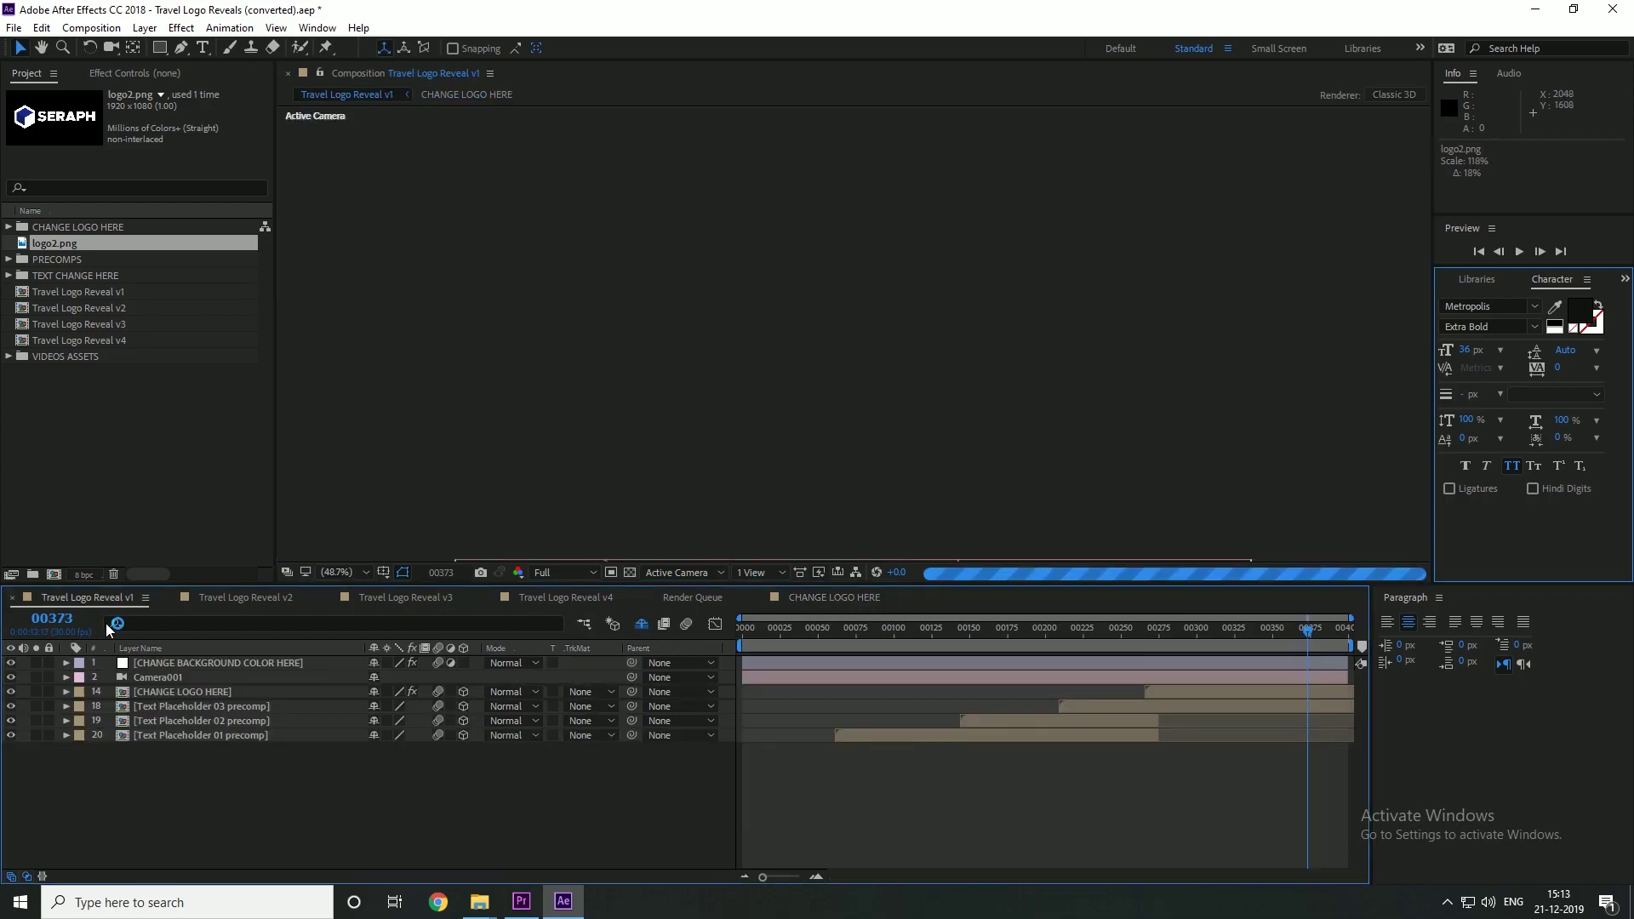
click(206, 666)
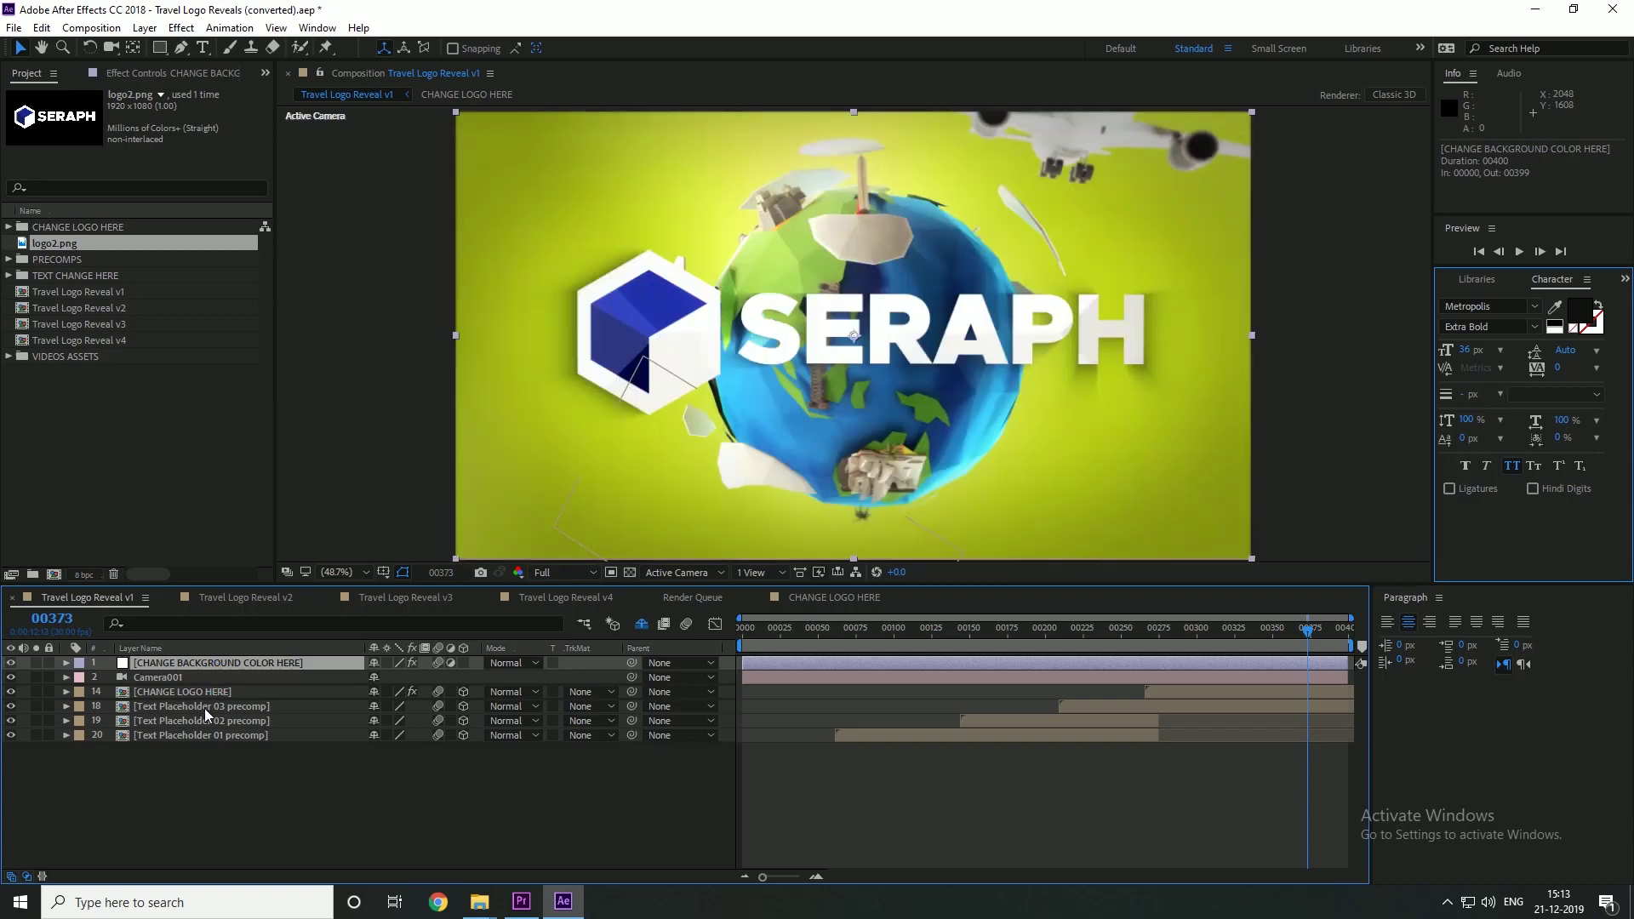
click(201, 695)
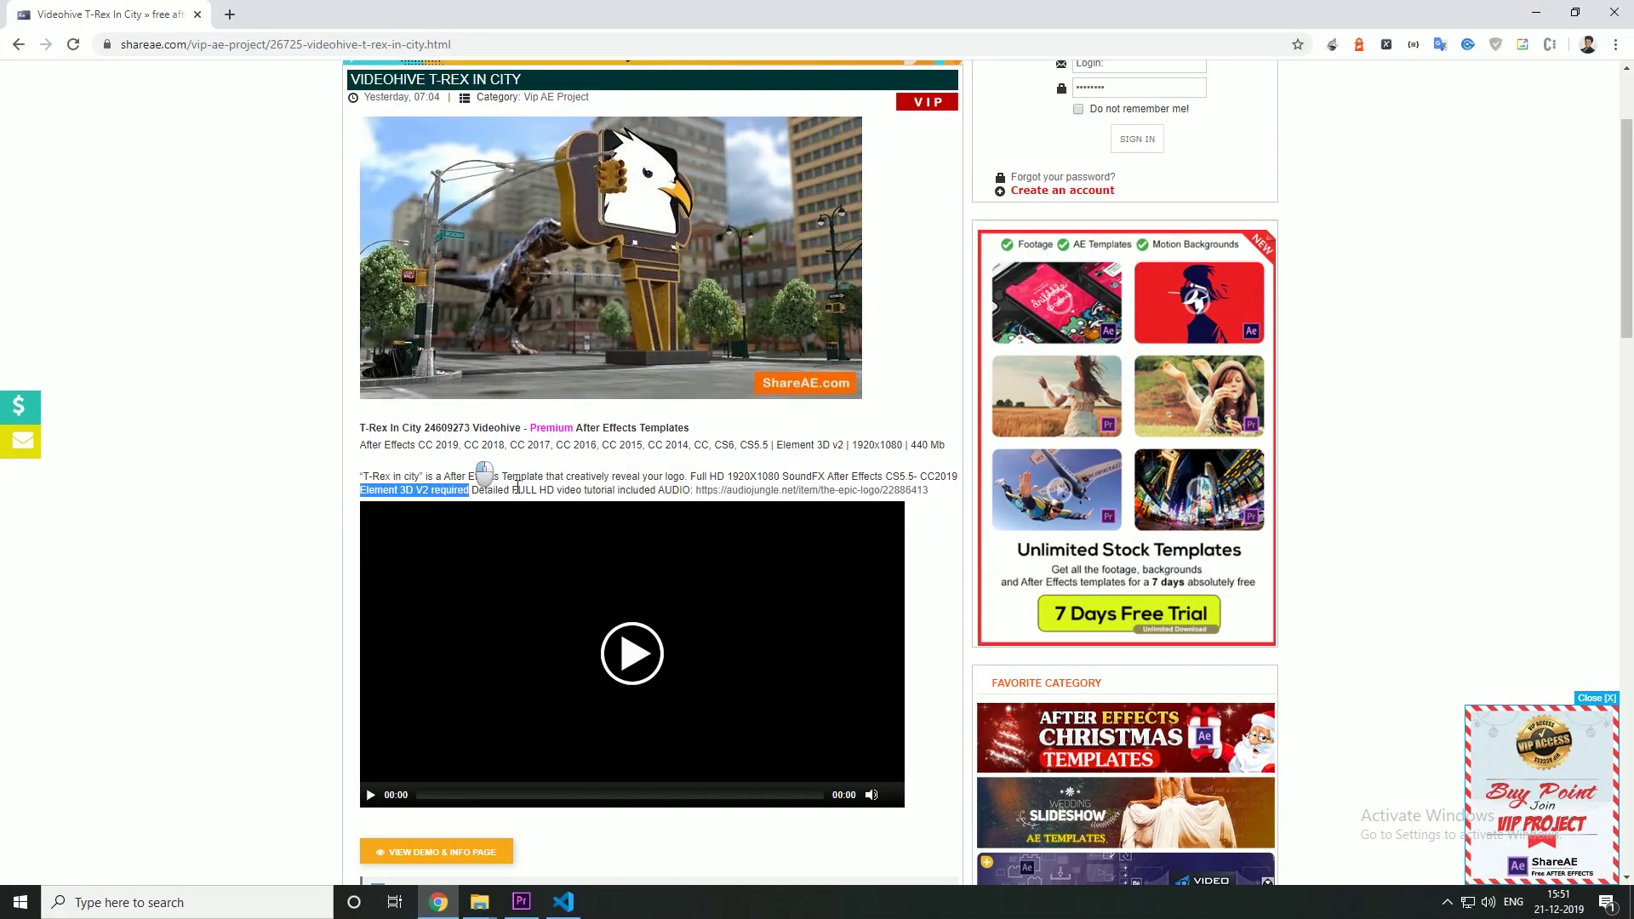
drag(471, 491, 647, 502)
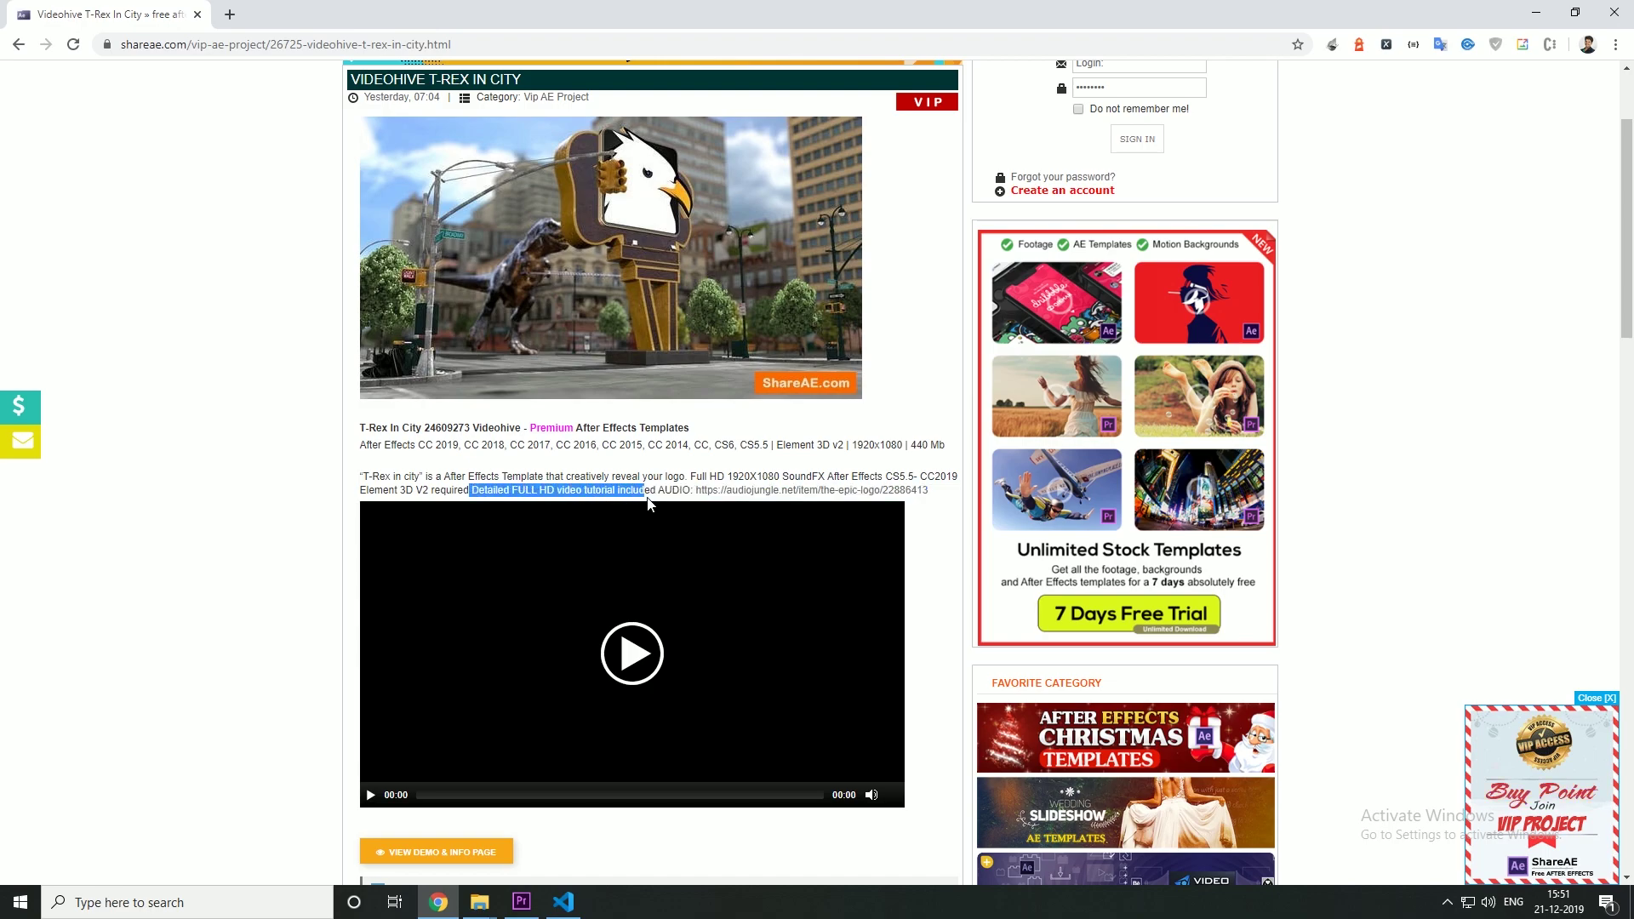
click(659, 495)
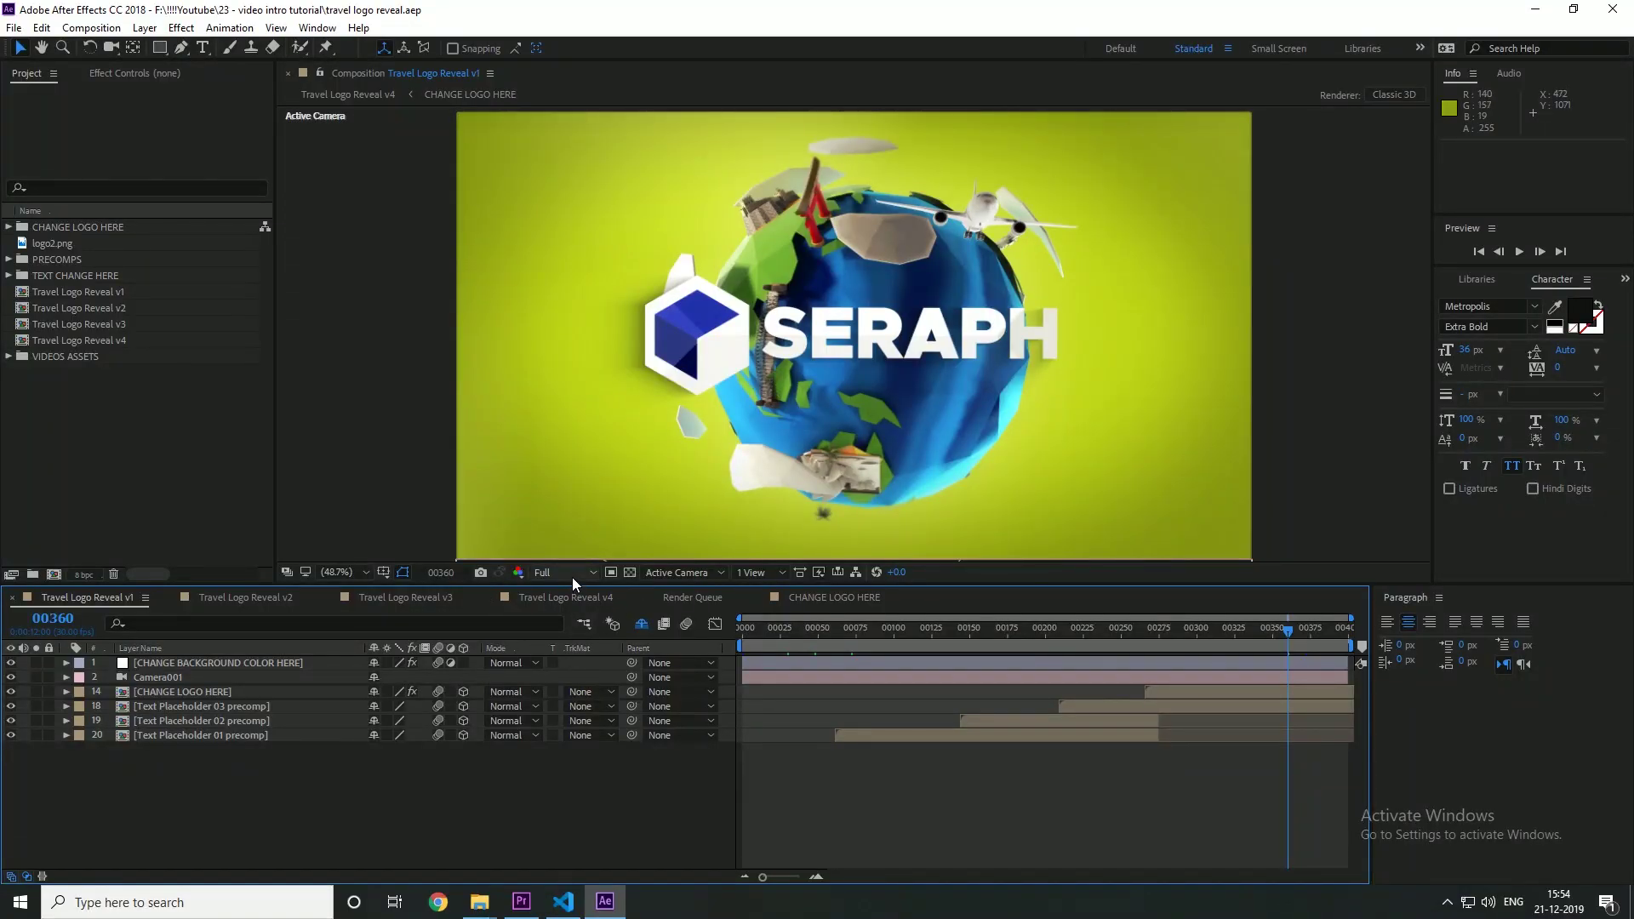
Lower the viewer preview resolution from Full to Half, then to Quarter
click(572, 575)
click(581, 644)
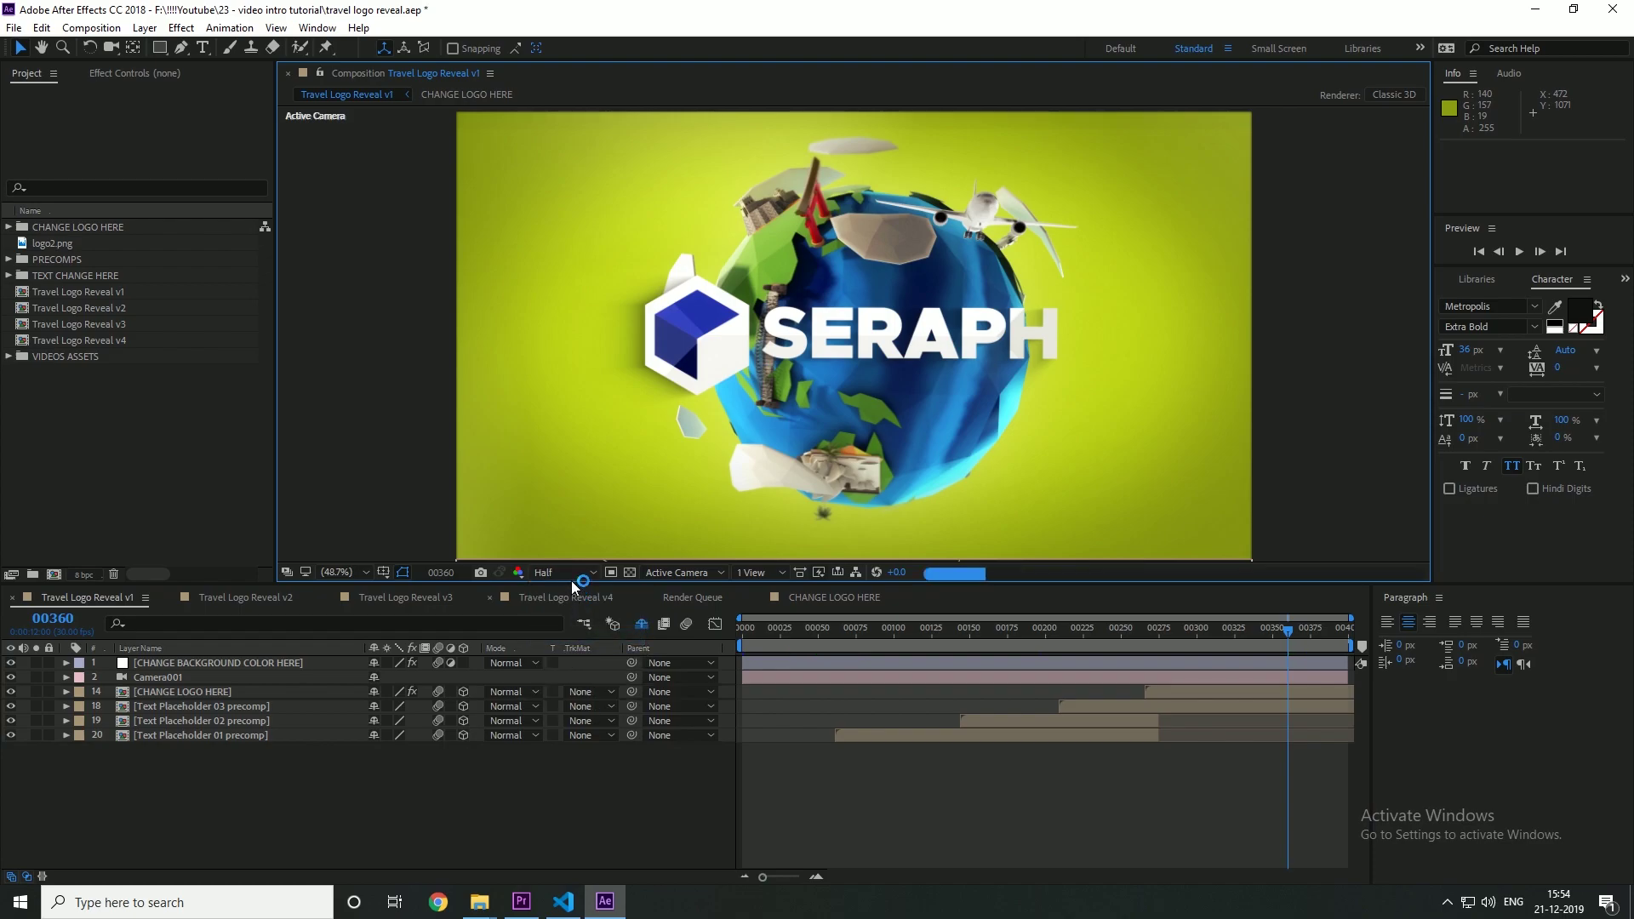
click(566, 573)
click(578, 673)
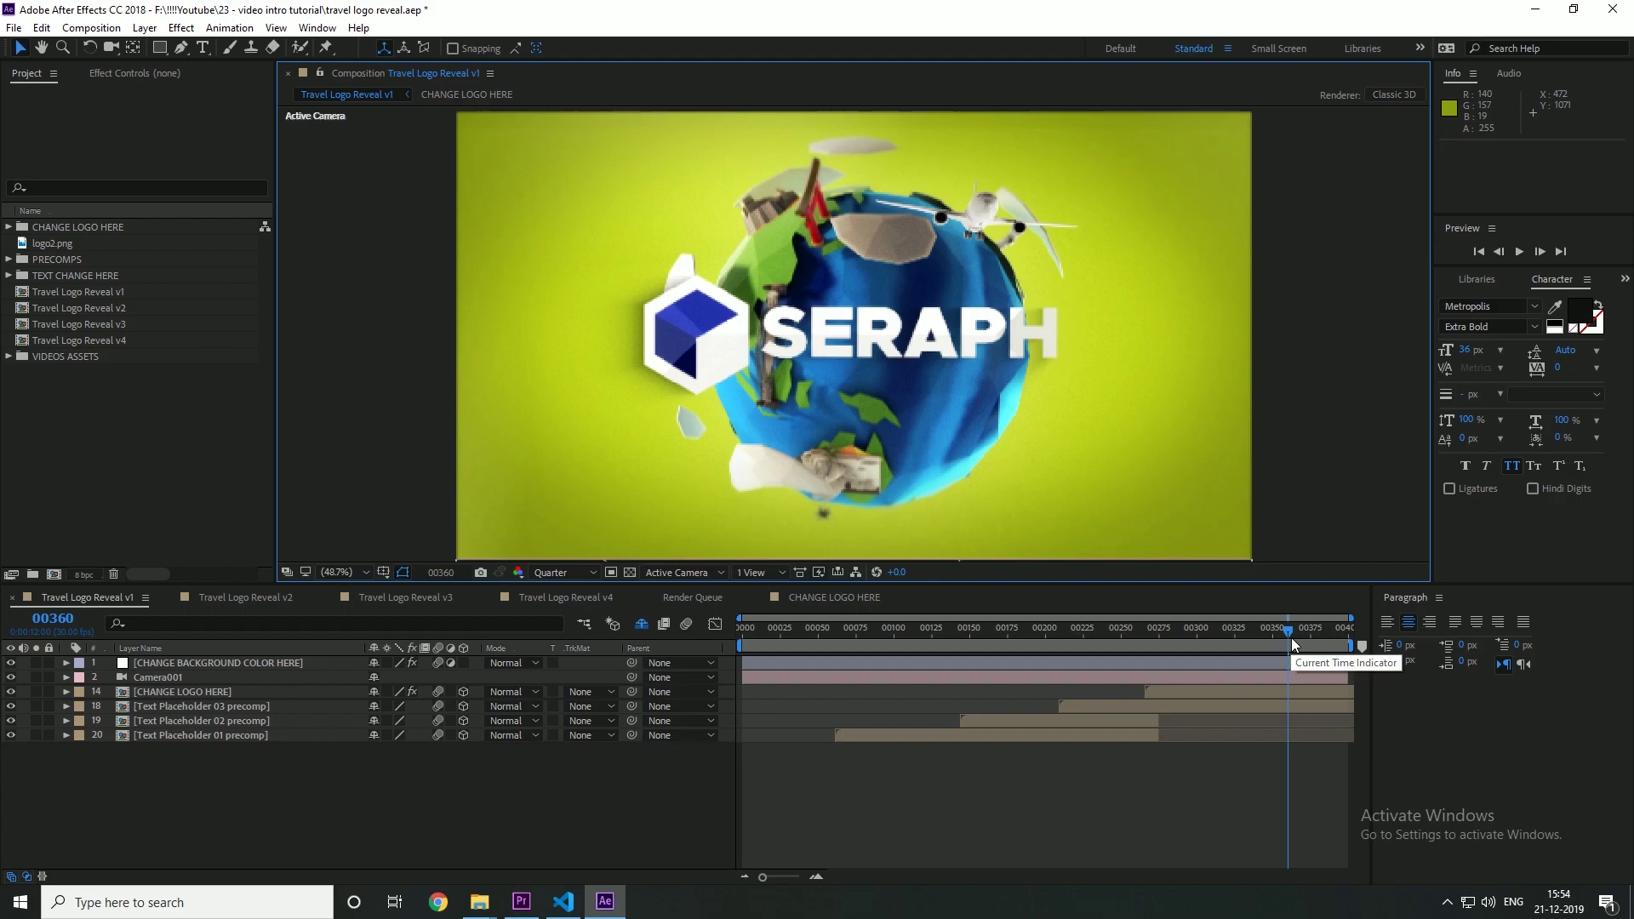
Scrub back to frame 00309, deselect the layer, and add Travel Logo Reveal v1 to the Render Queue
drag(1289, 635, 825, 660)
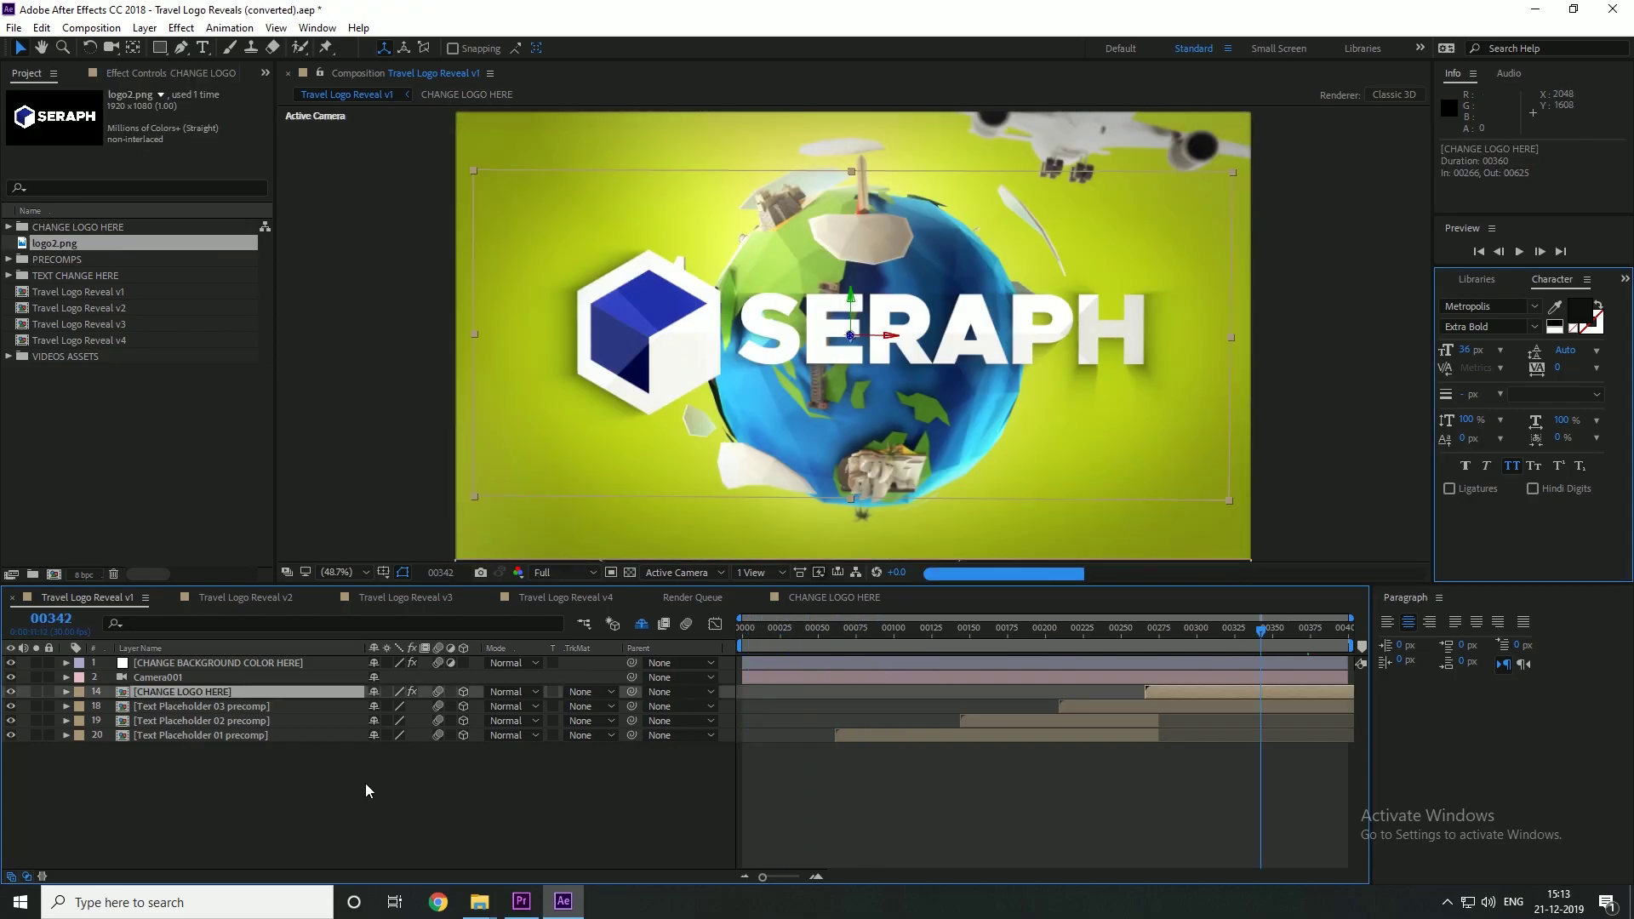
click(366, 785)
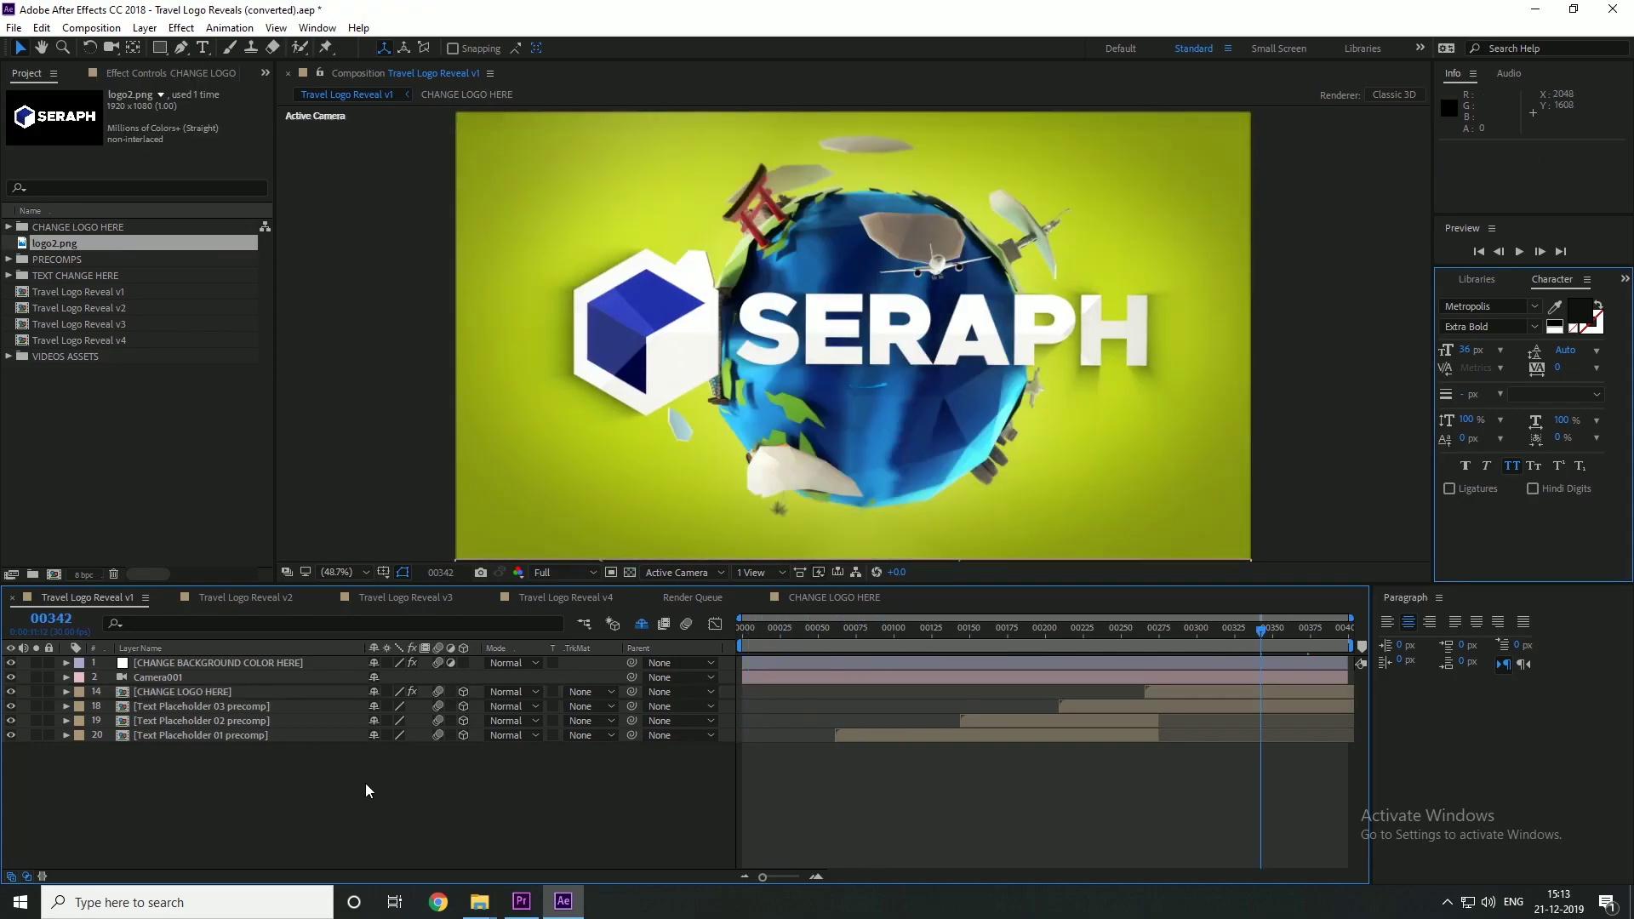
key(ctrl+m)
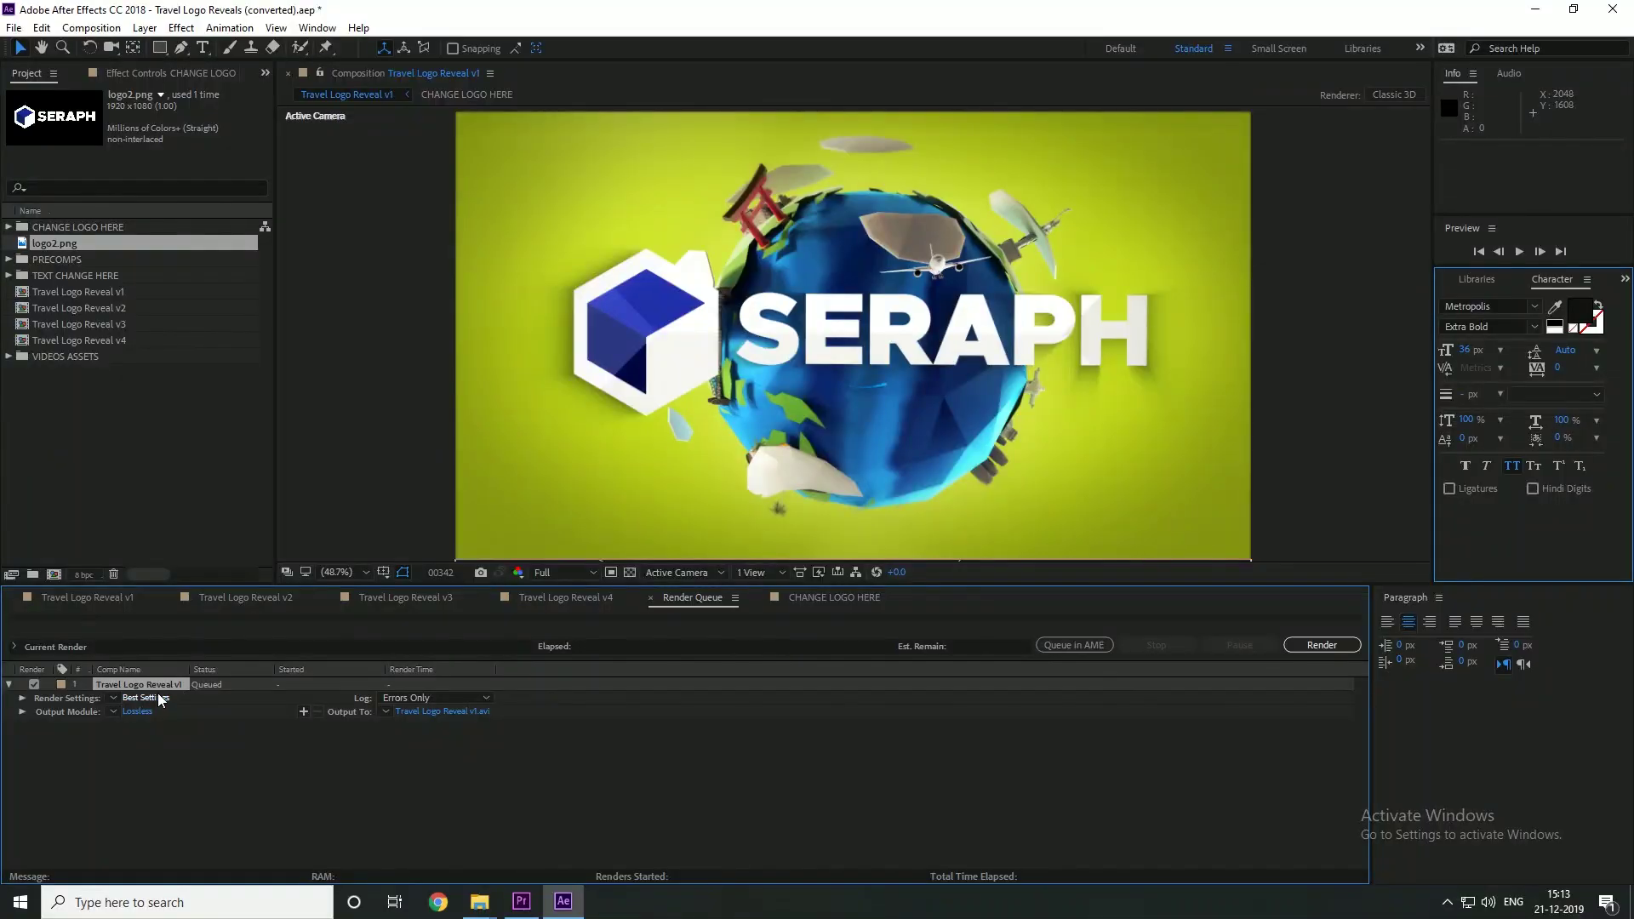
Open the Best Settings render settings for the queued Travel Logo Reveal v1
click(159, 700)
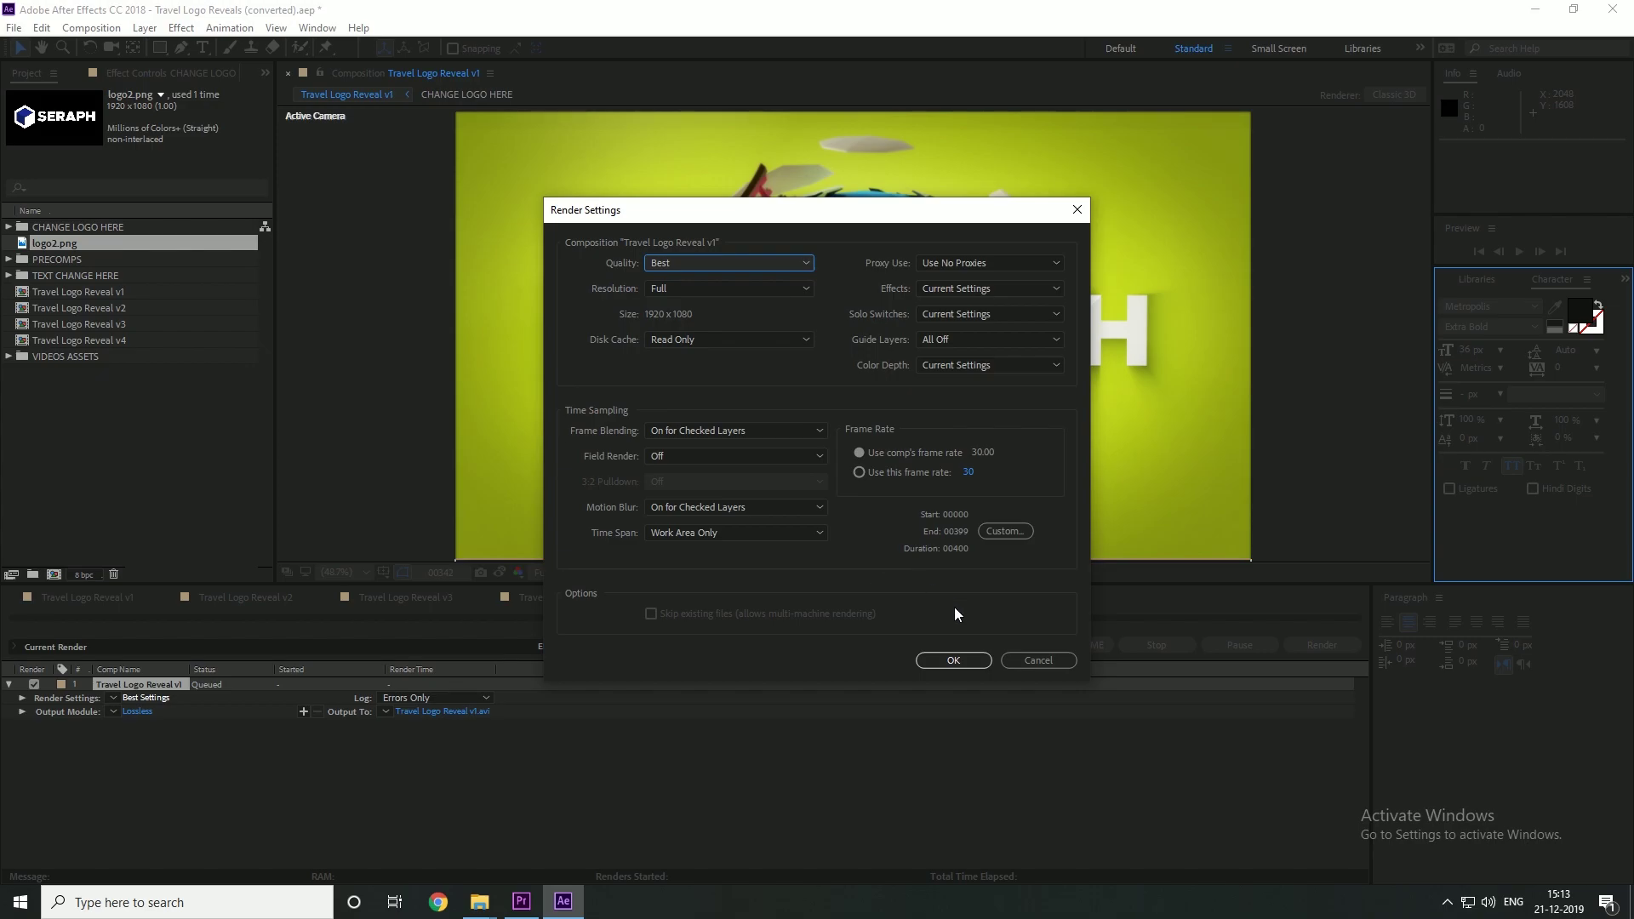
Keep Best render settings and change the output module format from AVI to QuickTime
click(954, 660)
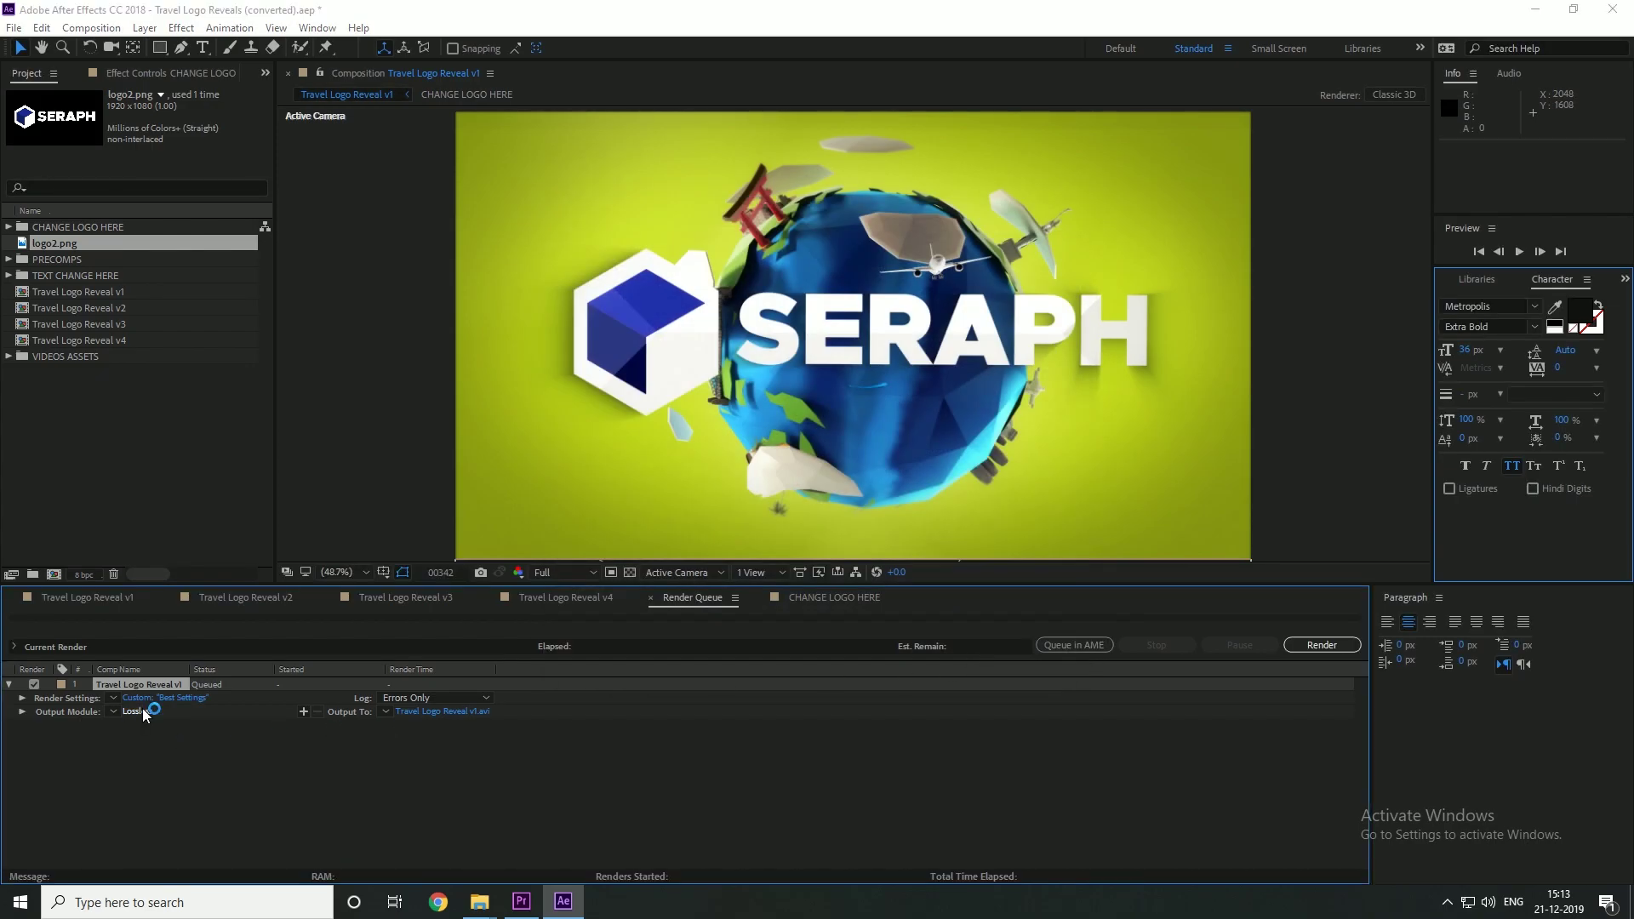
click(138, 711)
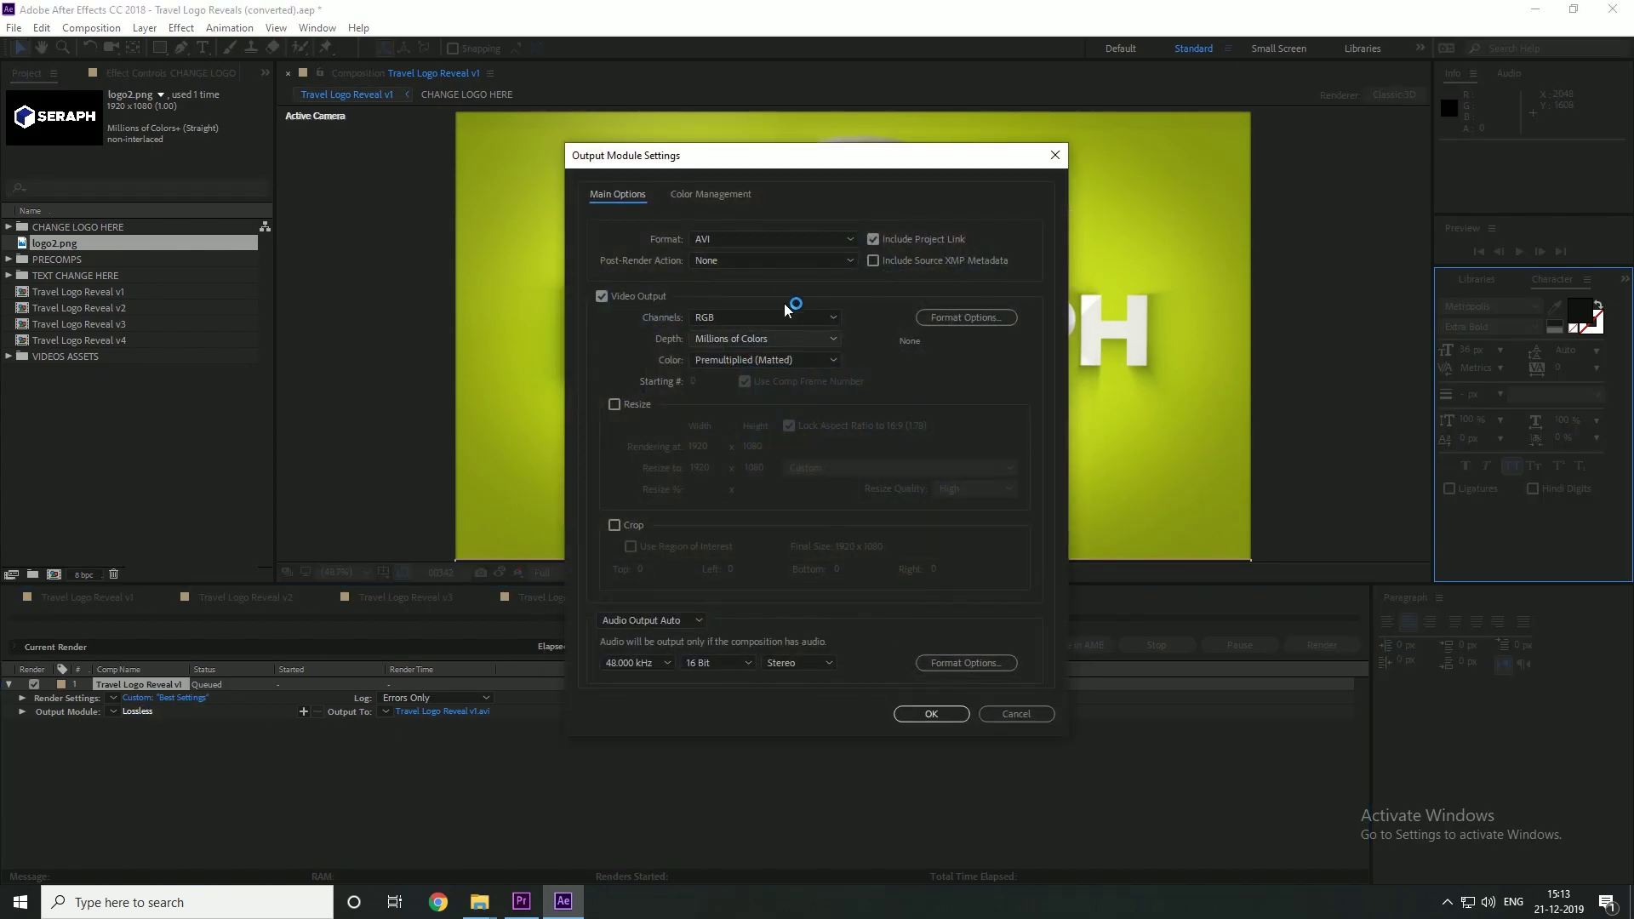
click(780, 243)
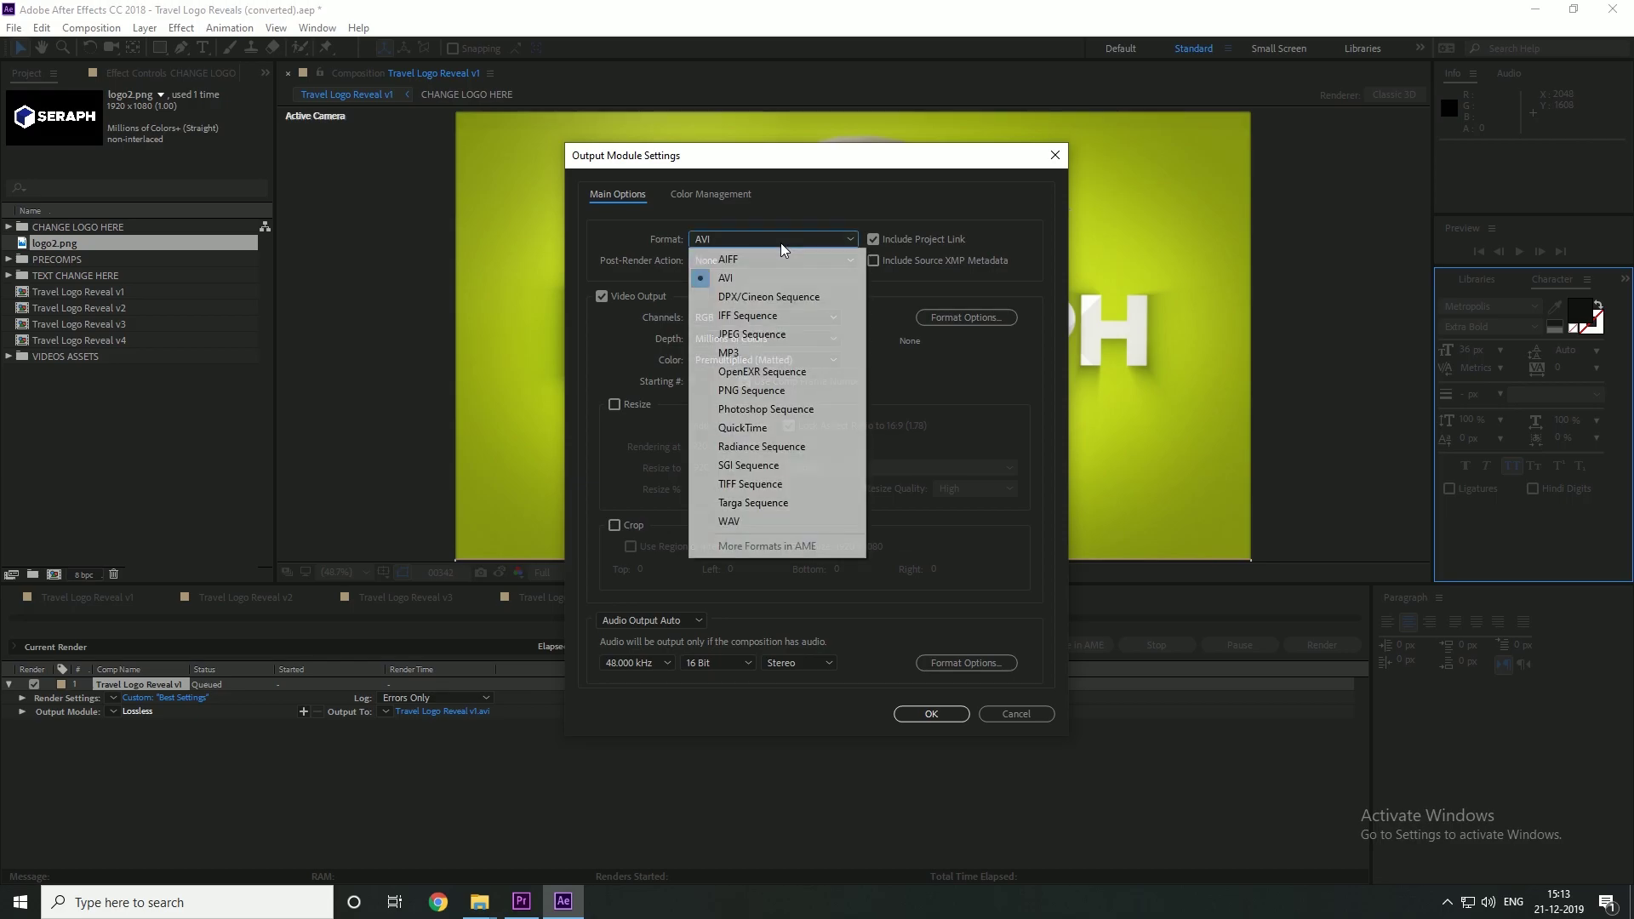
click(775, 429)
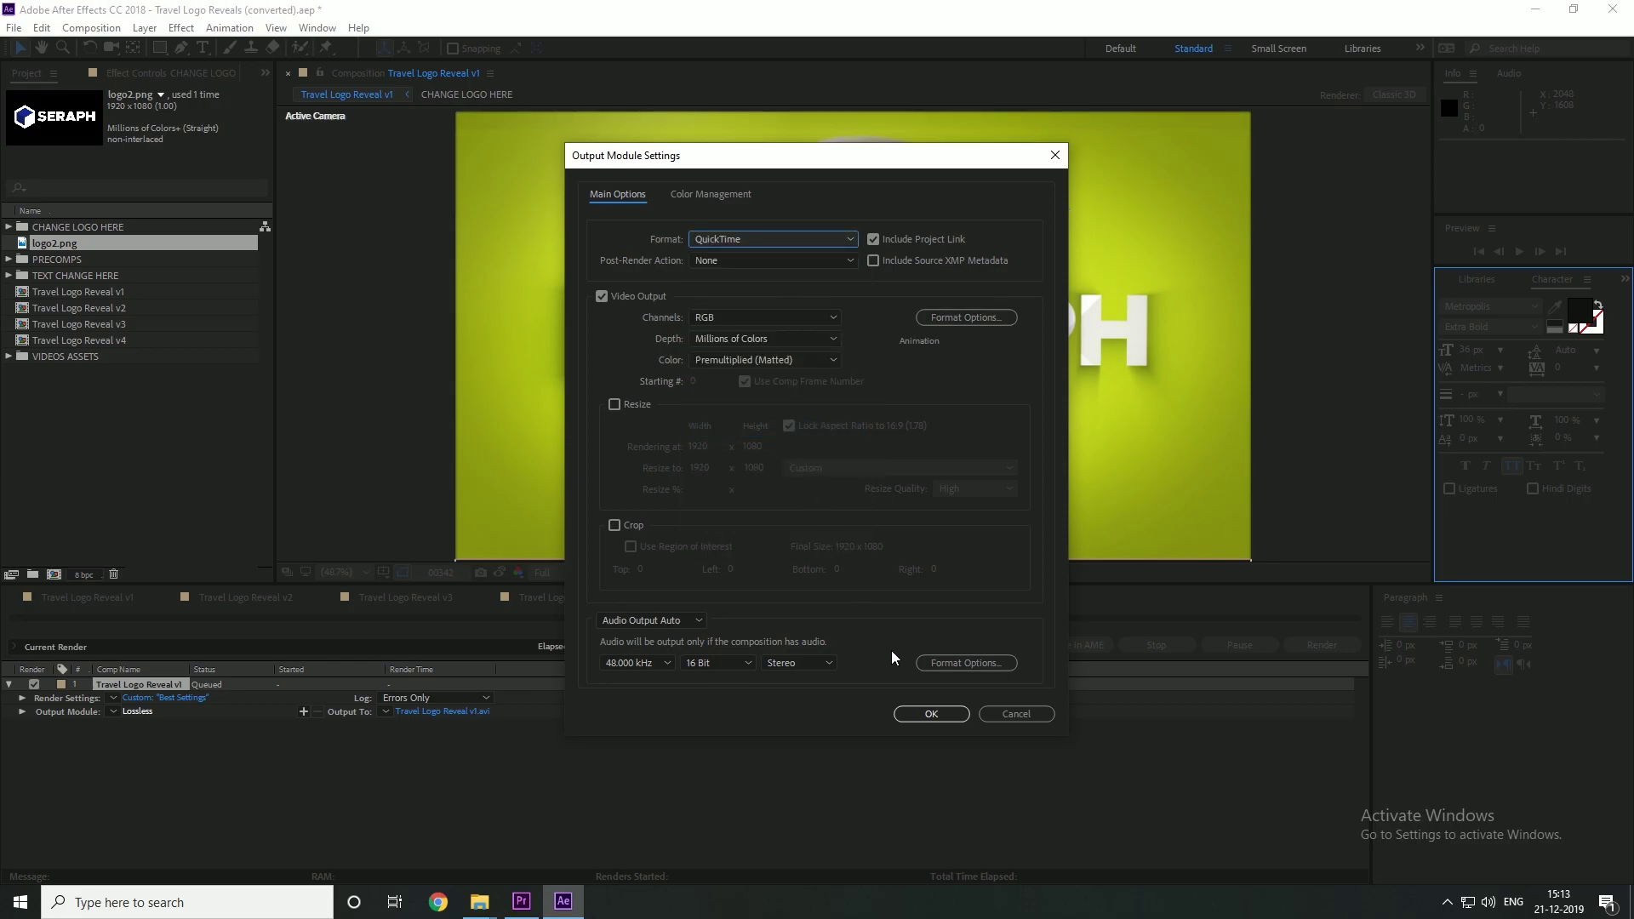
click(930, 718)
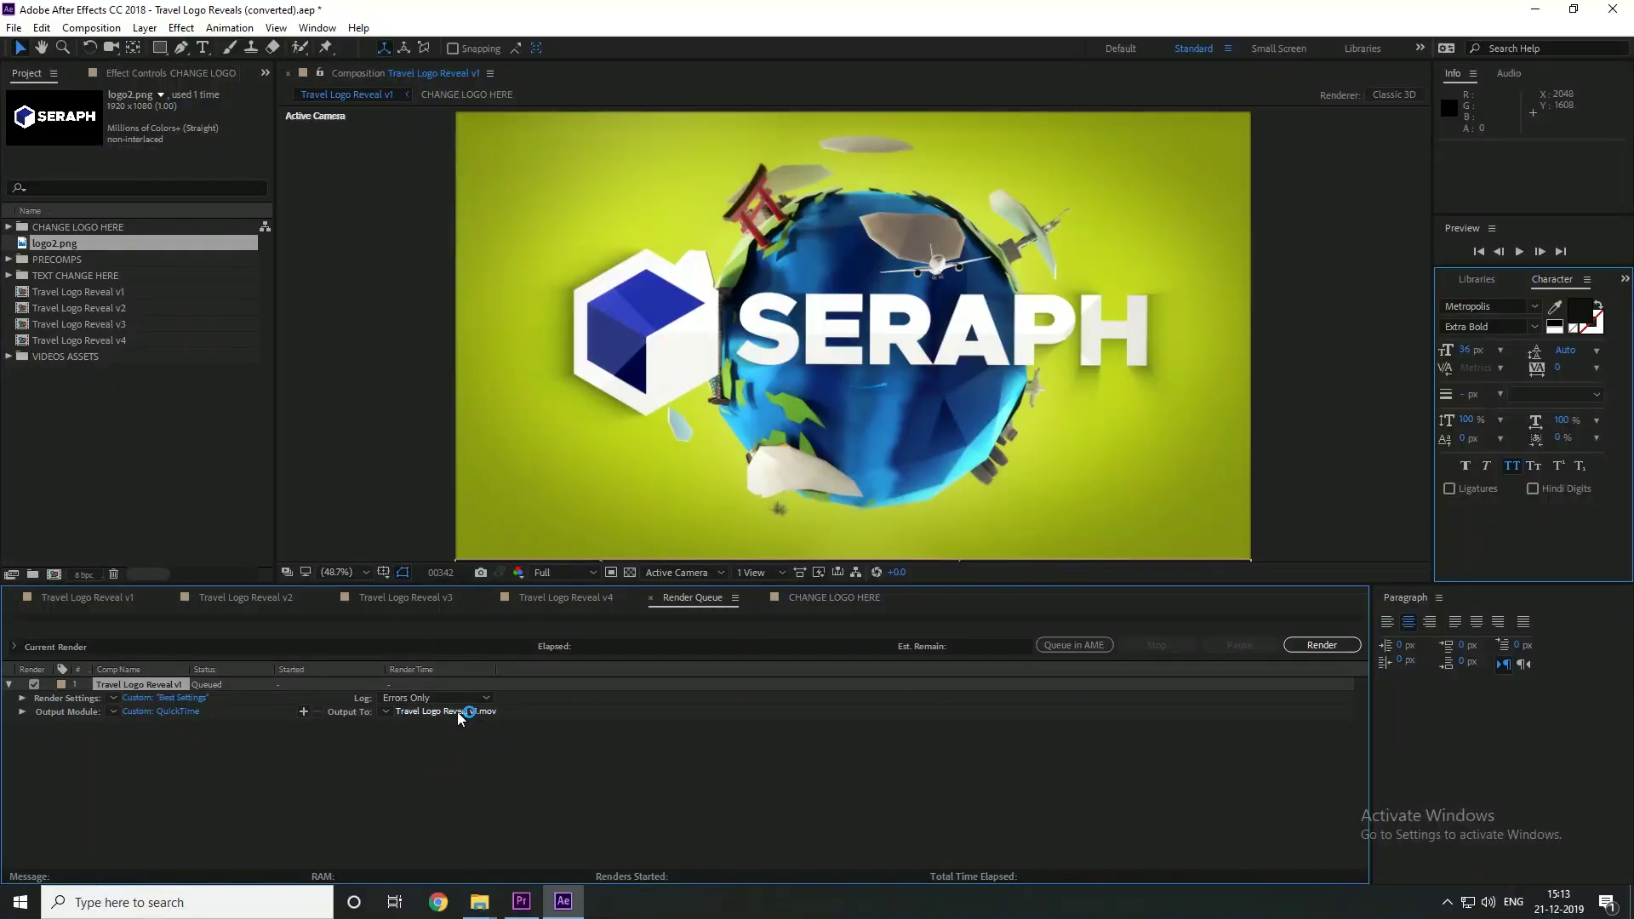
Point the QuickTime render output to the Desktop and select the old file name for replacement
click(460, 714)
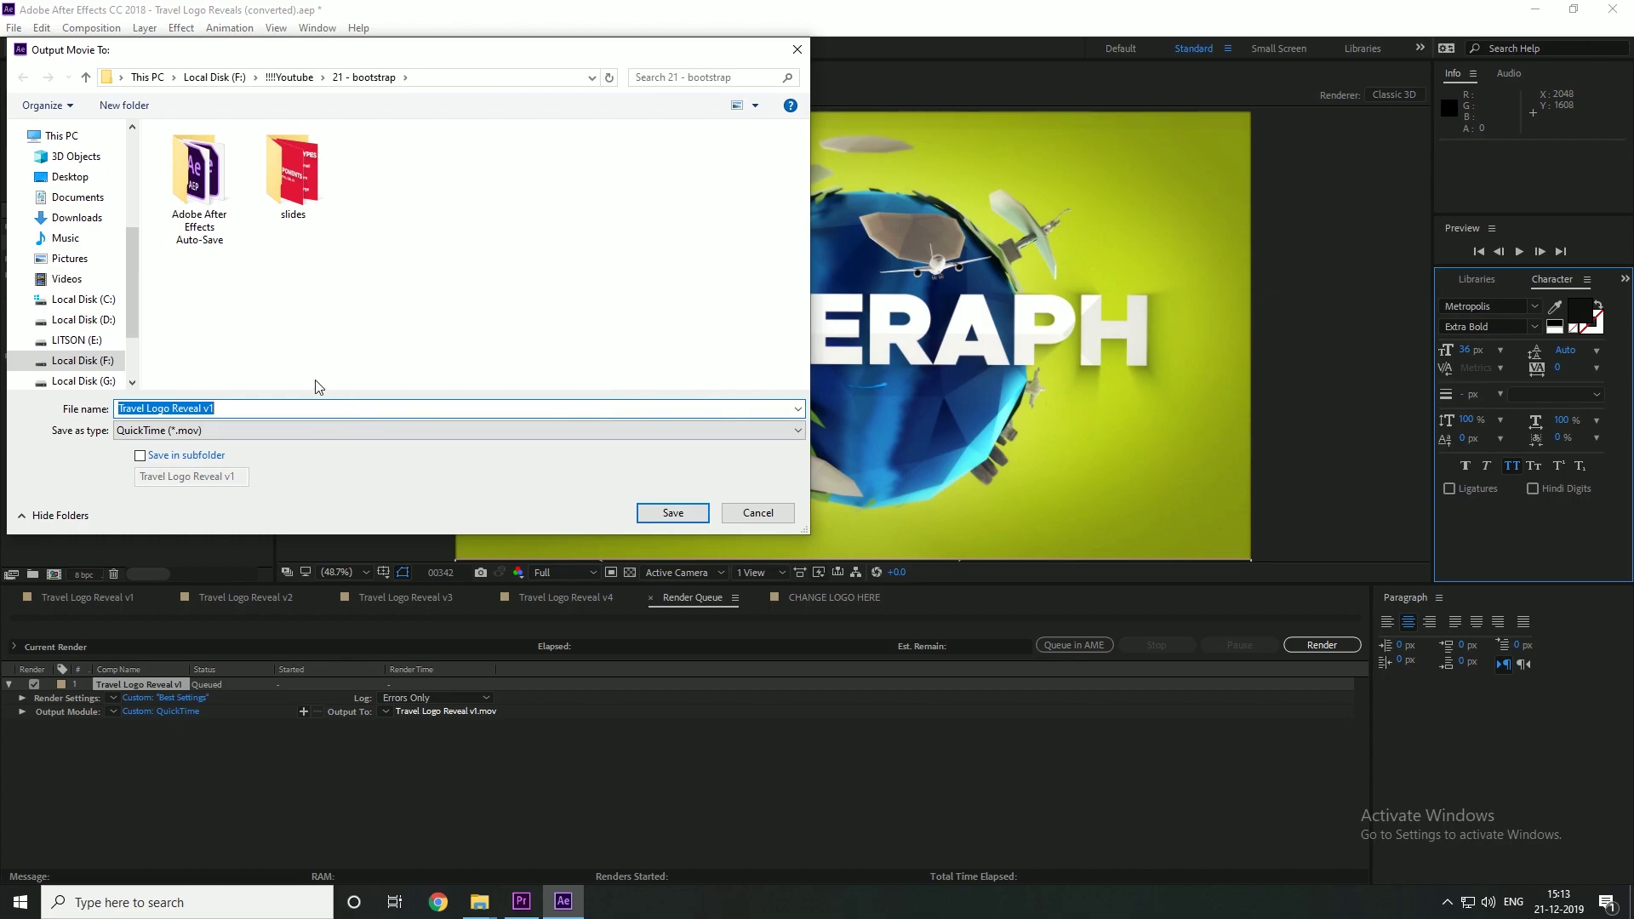
click(147, 77)
click(96, 176)
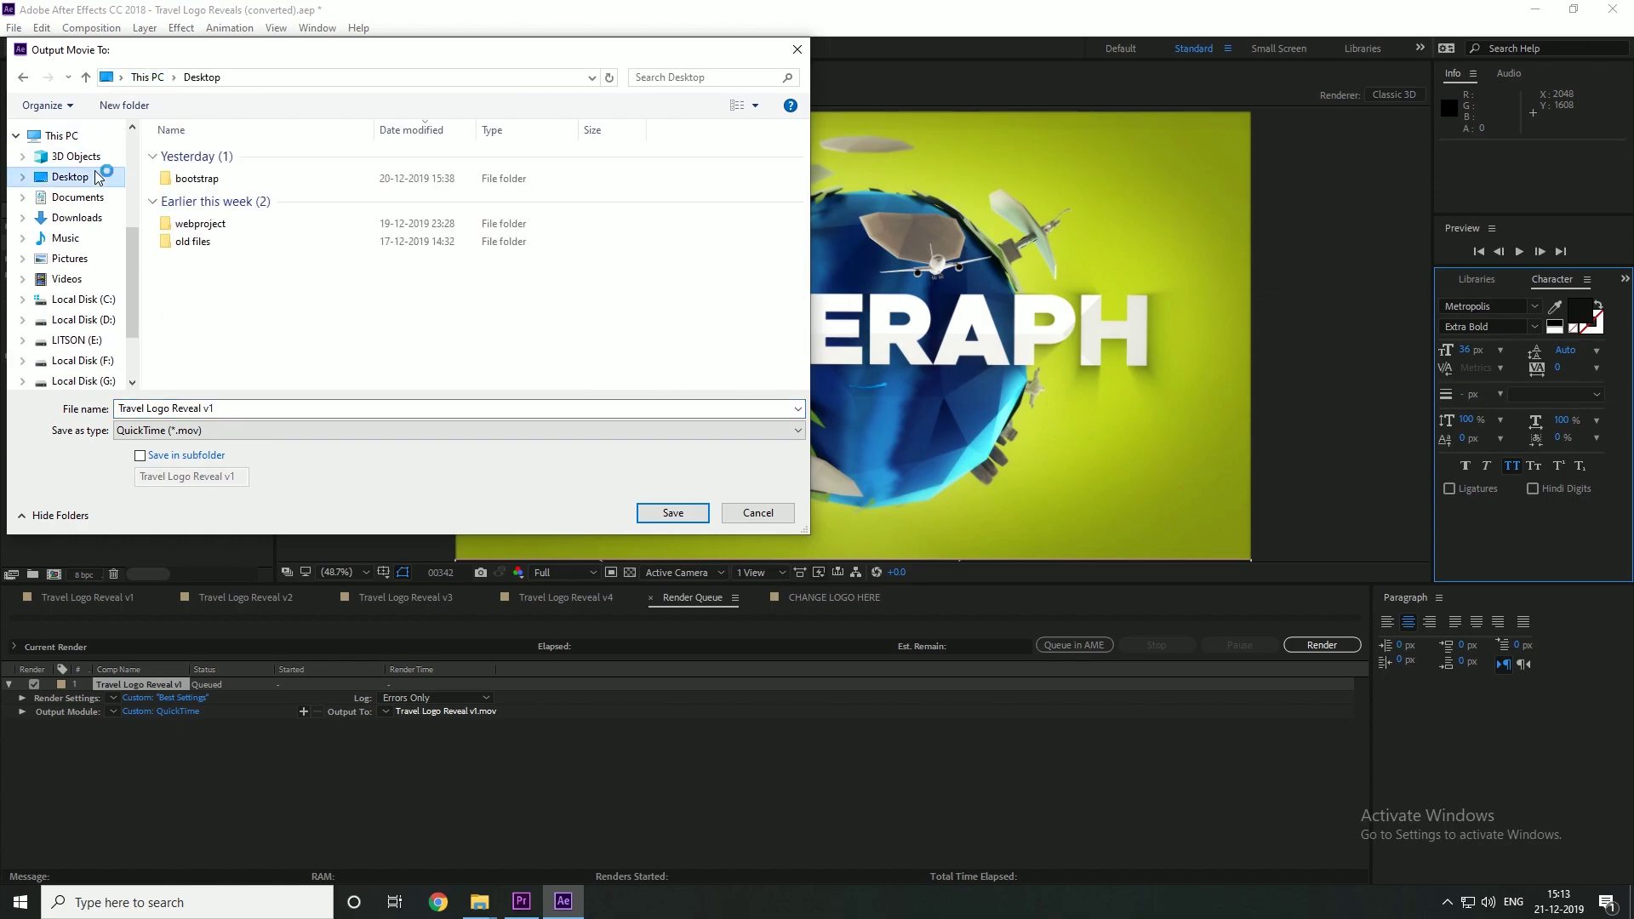
click(235, 410)
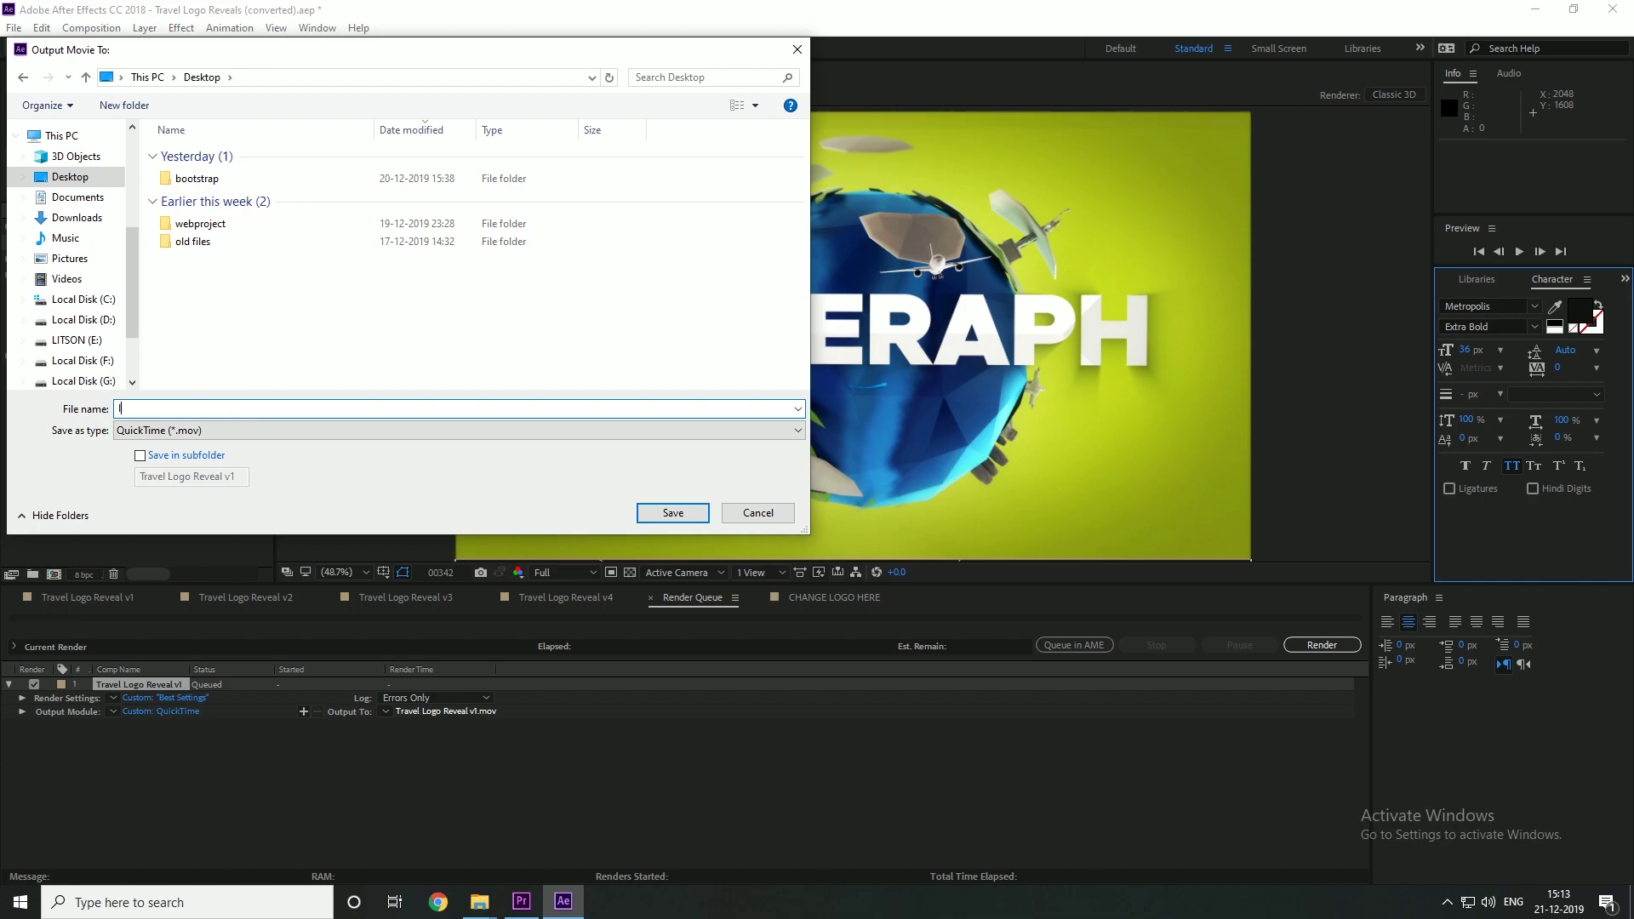